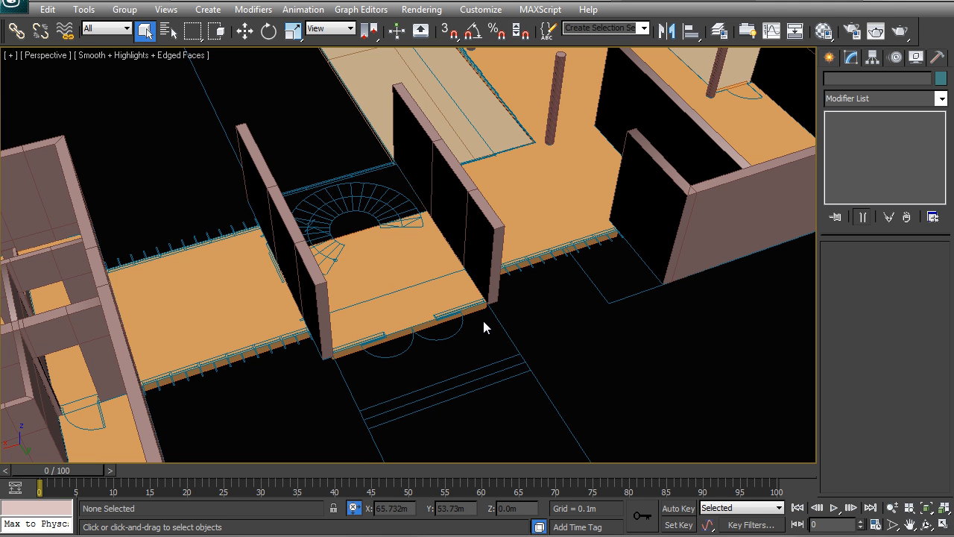
Step: Draw a two-point line with snapping along the floor edge between the two wall ends
{"action": "middle_click_drag", "start_coordinate": [527, 302], "coordinate": [457, 309]}
{"action": "scroll", "coordinate": [437, 301], "scroll_direction": "up", "scroll_amount": 3}
{"action": "key", "text": "F3"}
{"action": "scroll", "coordinate": [438, 302], "scroll_direction": "up", "scroll_amount": 5}
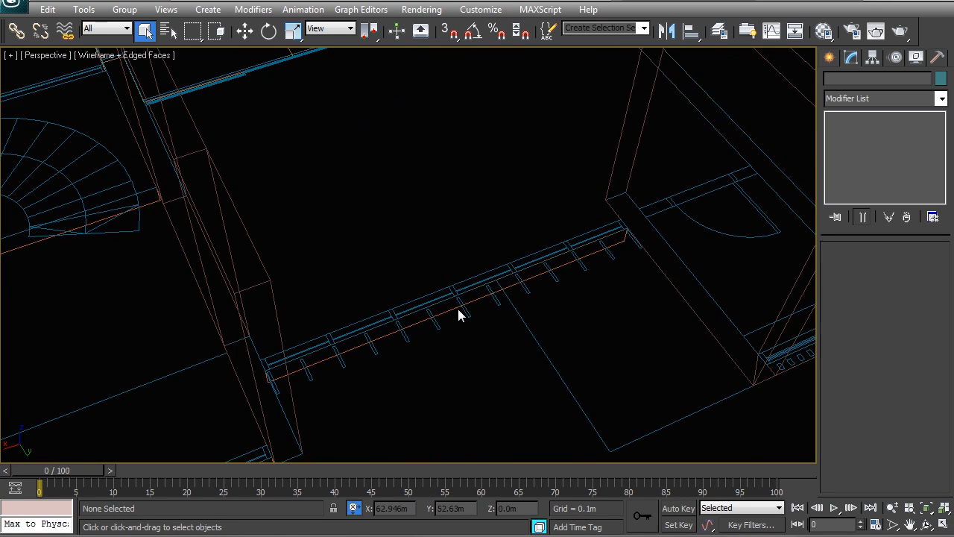
{"action": "left_click", "coordinate": [830, 57]}
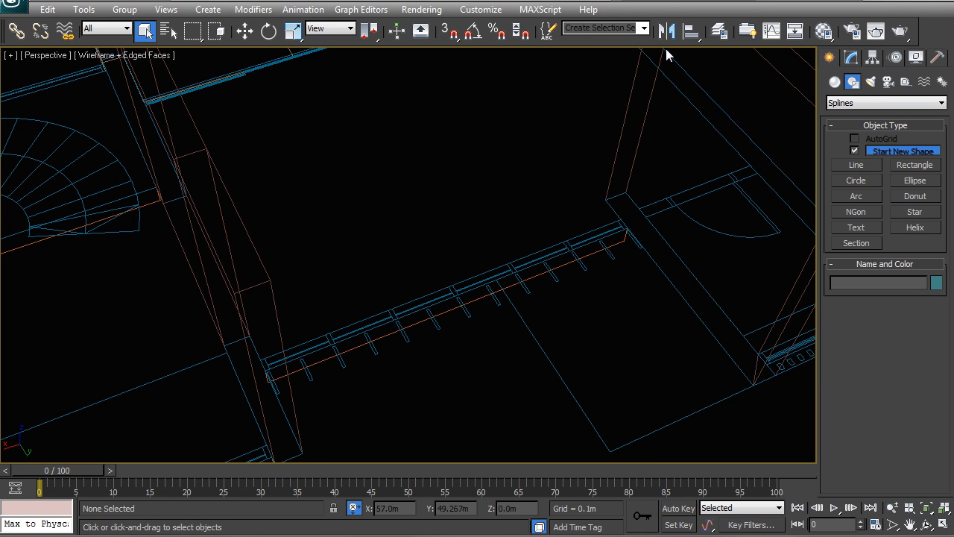
{"action": "left_click", "coordinate": [856, 164]}
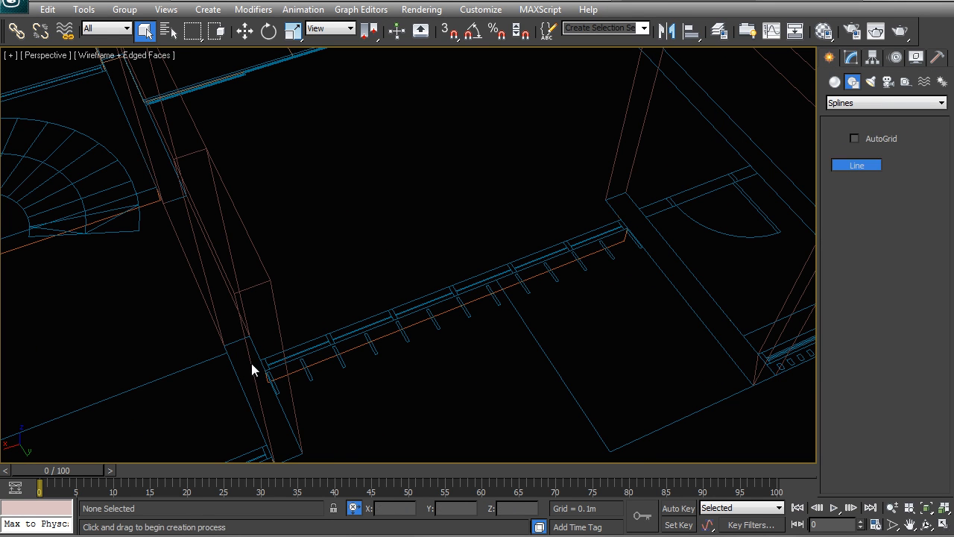
{"action": "key", "text": "s"}
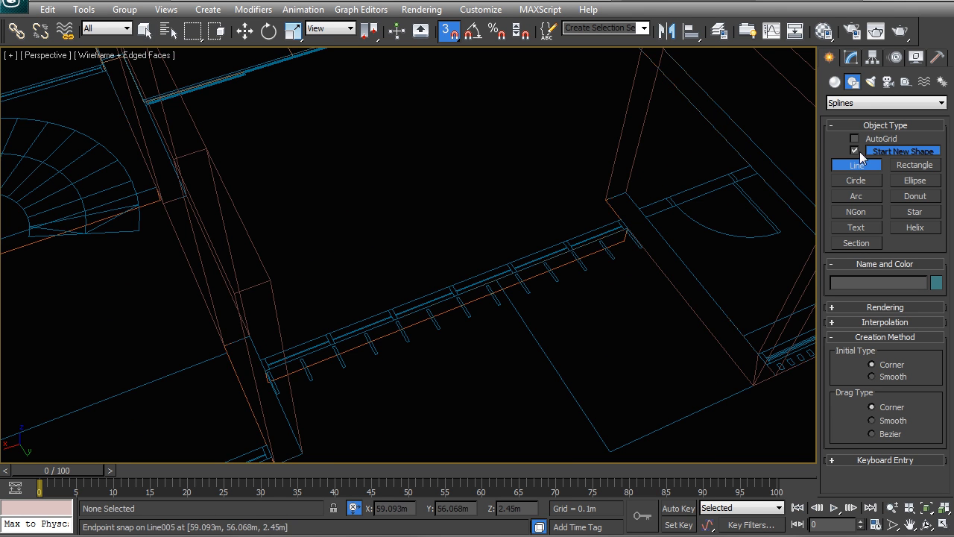
{"action": "scroll", "coordinate": [389, 268], "scroll_direction": "up", "scroll_amount": 4}
{"action": "left_click", "coordinate": [209, 375]}
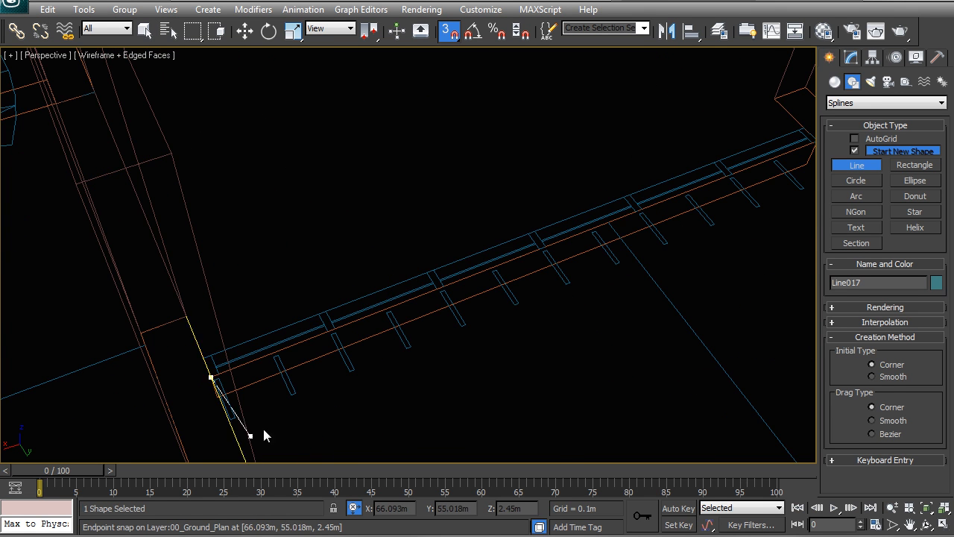
{"action": "key", "text": "i"}
{"action": "left_click", "coordinate": [404, 181]}
{"action": "right_click", "coordinate": [405, 181]}
Step: Apply an Extrude modifier to the line to raise it into a 3.5 m high panel
{"action": "scroll", "coordinate": [317, 284], "scroll_direction": "down", "scroll_amount": 3}
{"action": "middle_click_drag", "start_coordinate": [313, 226], "coordinate": [414, 350]}
{"action": "left_click", "coordinate": [851, 58]}
{"action": "left_click", "coordinate": [875, 99]}
{"action": "type", "text": "ex"}
{"action": "key", "text": "Return"}
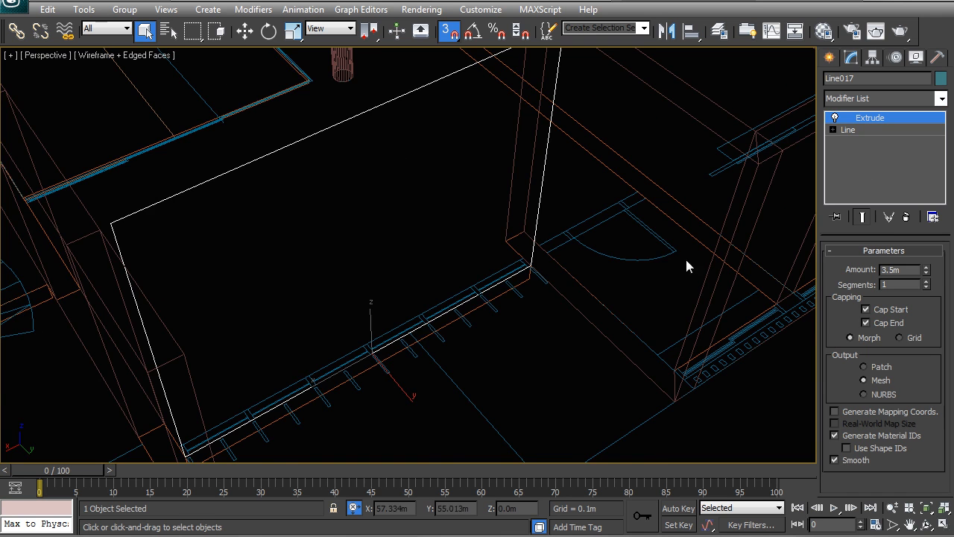
Step: Add an Edit Poly modifier on top of the Extrude
{"action": "scroll", "coordinate": [540, 252], "scroll_direction": "down", "scroll_amount": 3}
{"action": "middle_click_drag", "start_coordinate": [539, 252], "coordinate": [595, 288], "text": "alt"}
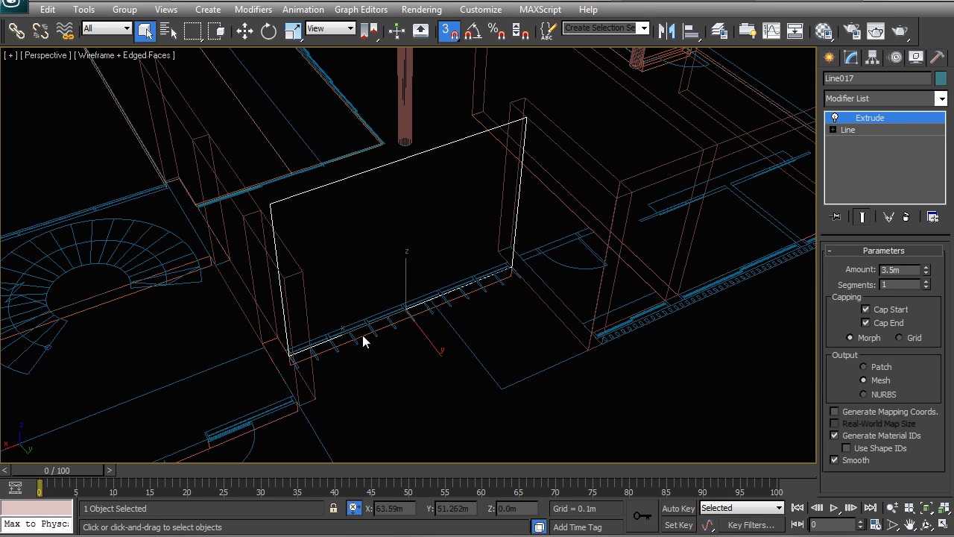
{"action": "middle_click_drag", "start_coordinate": [363, 335], "coordinate": [342, 359]}
{"action": "left_click", "coordinate": [872, 100]}
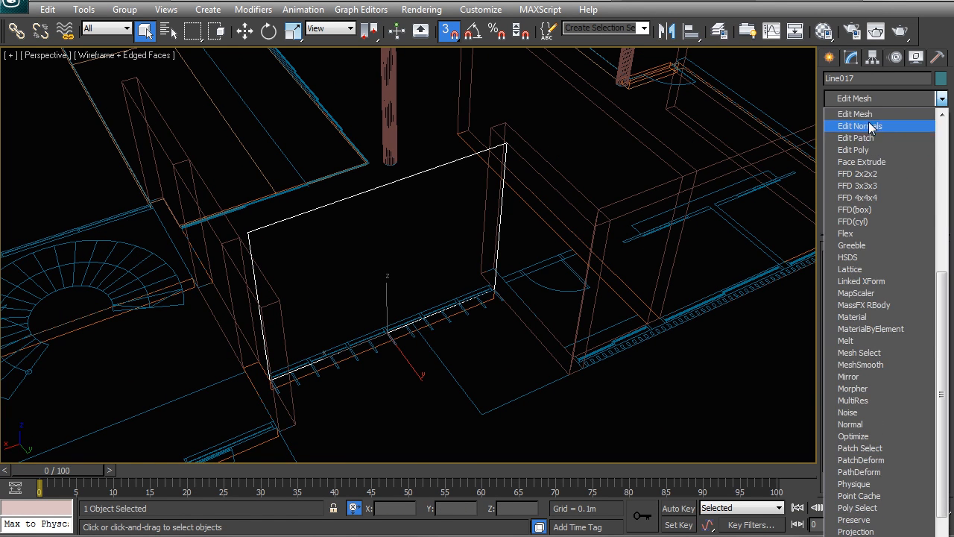
{"action": "left_click", "coordinate": [905, 150]}
Step: Select the panel's two vertical side edges at Edge level
{"action": "left_click", "coordinate": [864, 292]}
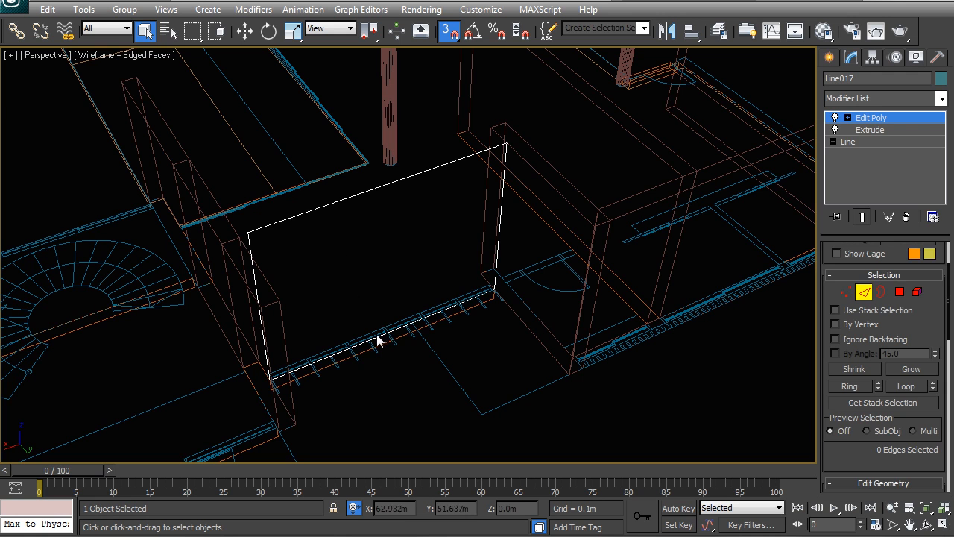
{"action": "left_click", "coordinate": [382, 337]}
{"action": "left_click", "coordinate": [358, 194], "text": "ctrl"}
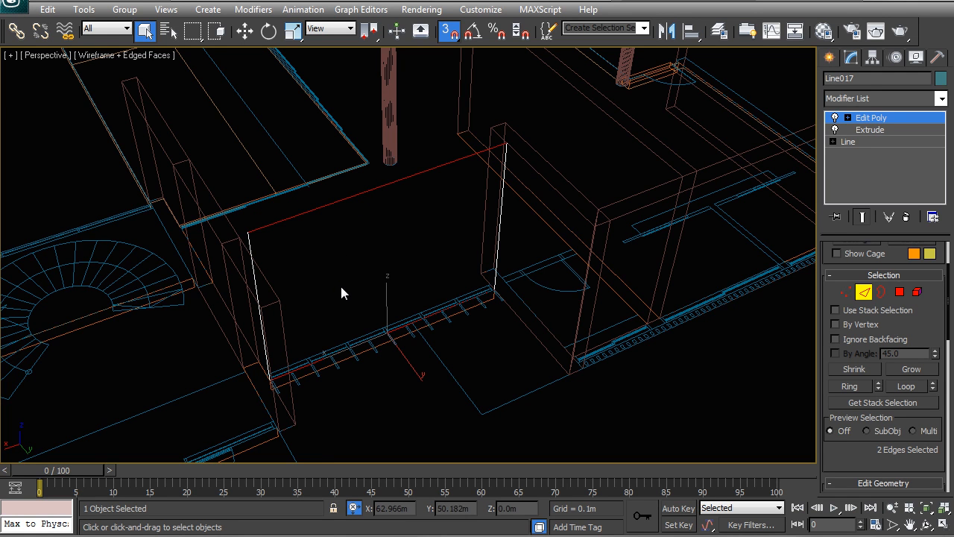
Step: Connect the two side edges with three vertical segments
{"action": "scroll", "coordinate": [338, 253], "scroll_direction": "up", "scroll_amount": 5}
{"action": "key", "text": "F3"}
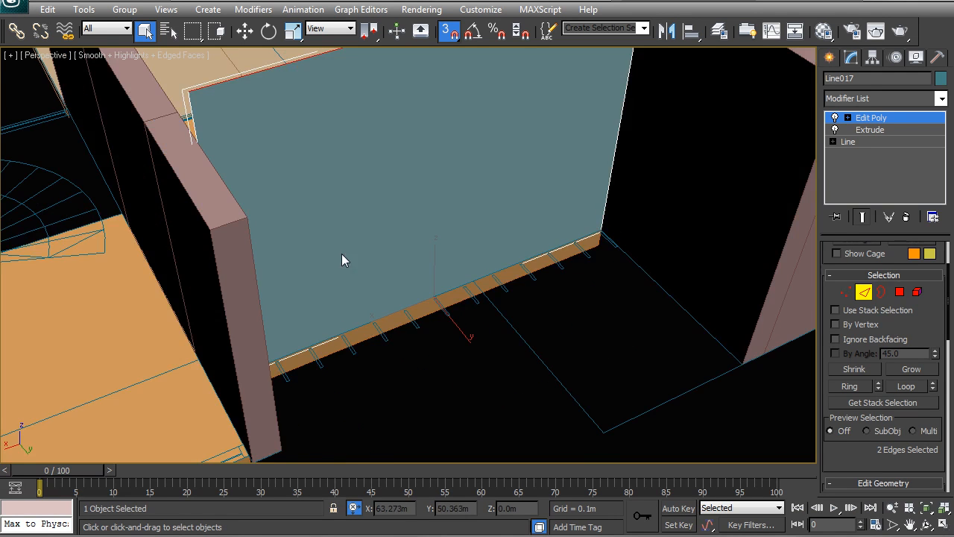
{"action": "middle_click_drag", "start_coordinate": [445, 255], "coordinate": [434, 288]}
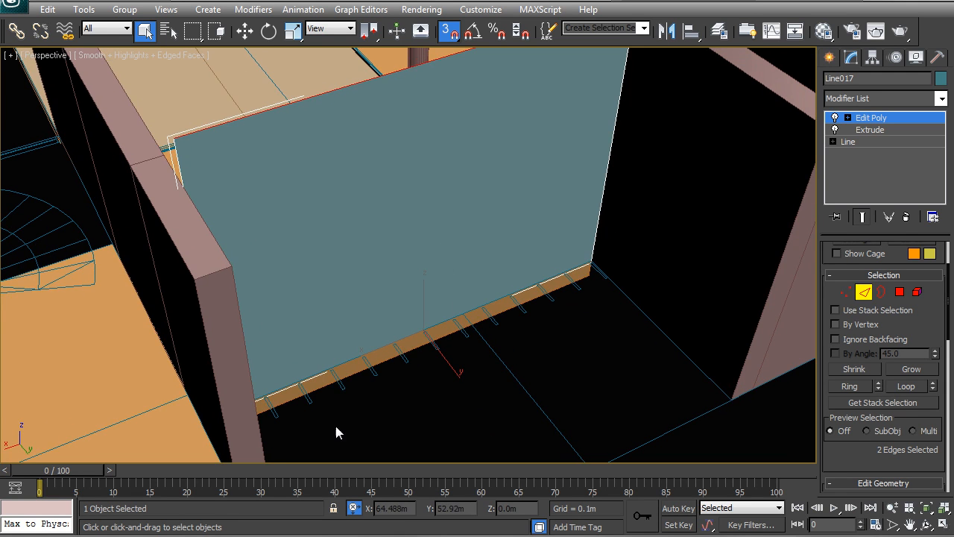
{"action": "key", "text": "F3"}
{"action": "right_click", "coordinate": [417, 242]}
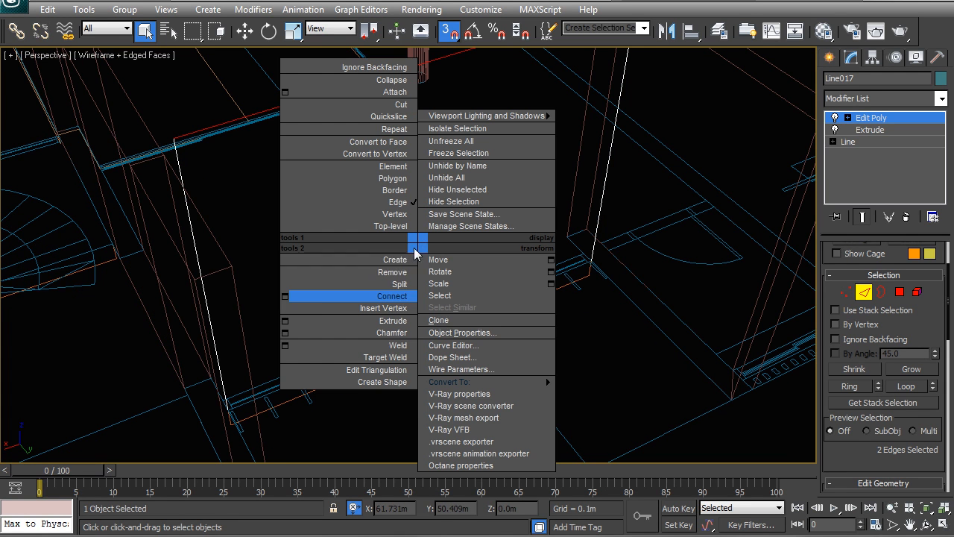
{"action": "left_click", "coordinate": [283, 297]}
{"action": "left_click_drag", "start_coordinate": [419, 266], "coordinate": [425, 263]}
{"action": "left_click", "coordinate": [415, 328]}
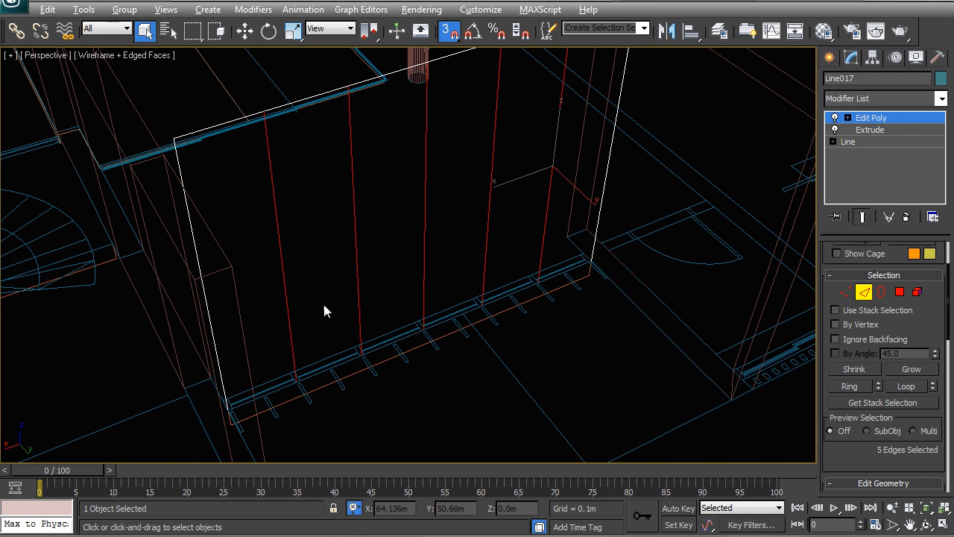
Step: Examine the new vertical edges along the bottom of the panel
{"action": "scroll", "coordinate": [325, 306], "scroll_direction": "up", "scroll_amount": 8}
{"action": "middle_click_drag", "start_coordinate": [396, 308], "coordinate": [361, 314]}
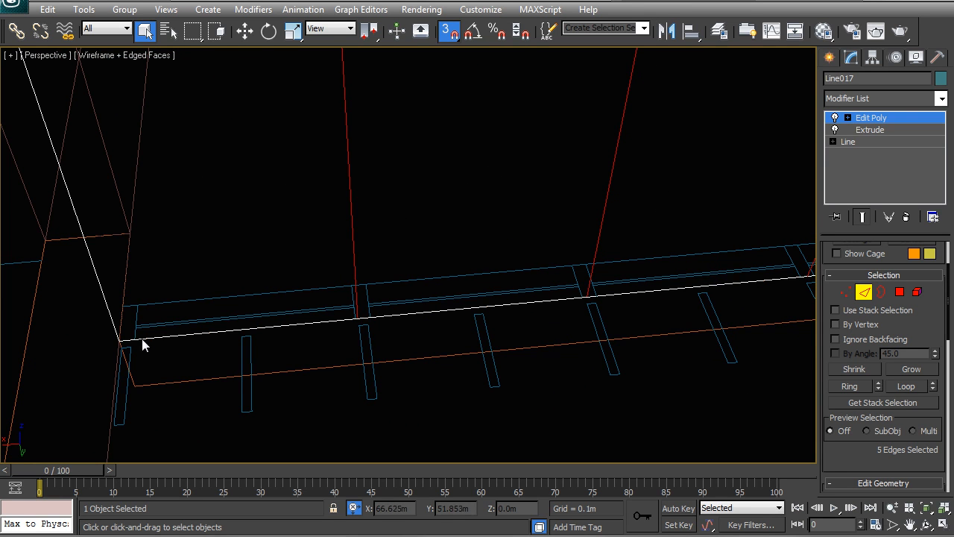
{"action": "middle_click_drag", "start_coordinate": [113, 335], "coordinate": [158, 304], "text": "alt"}
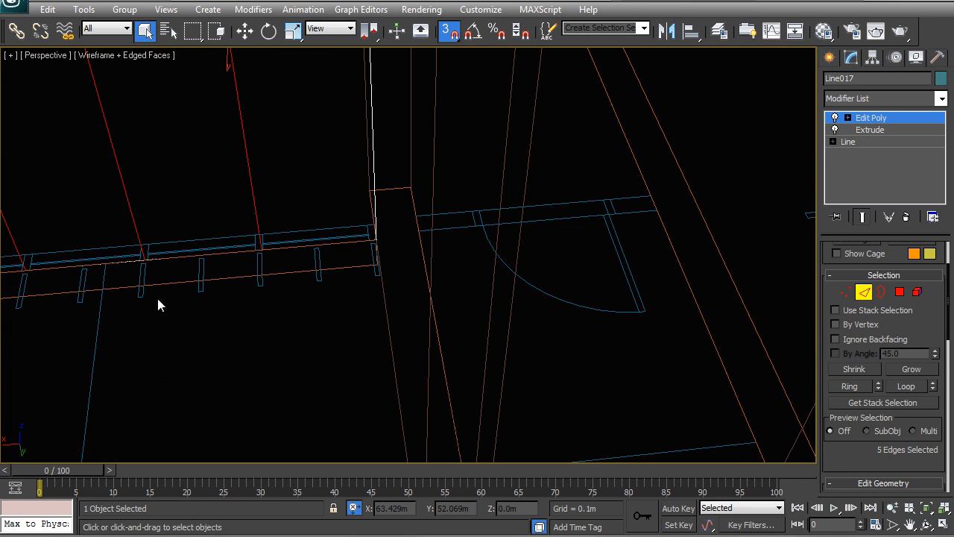
{"action": "middle_click_drag", "start_coordinate": [385, 220], "coordinate": [752, 197], "text": "alt"}
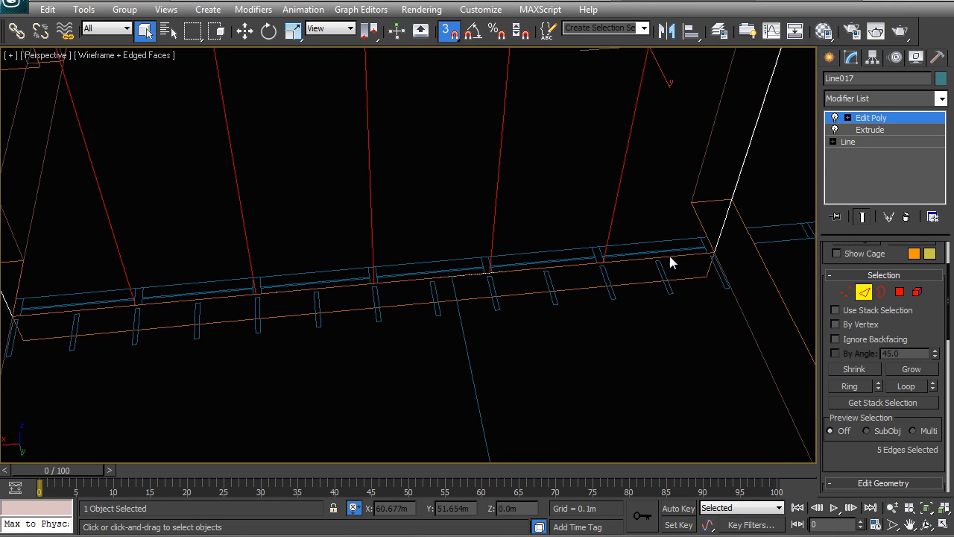
{"action": "middle_click_drag", "start_coordinate": [634, 255], "coordinate": [682, 254], "text": "alt"}
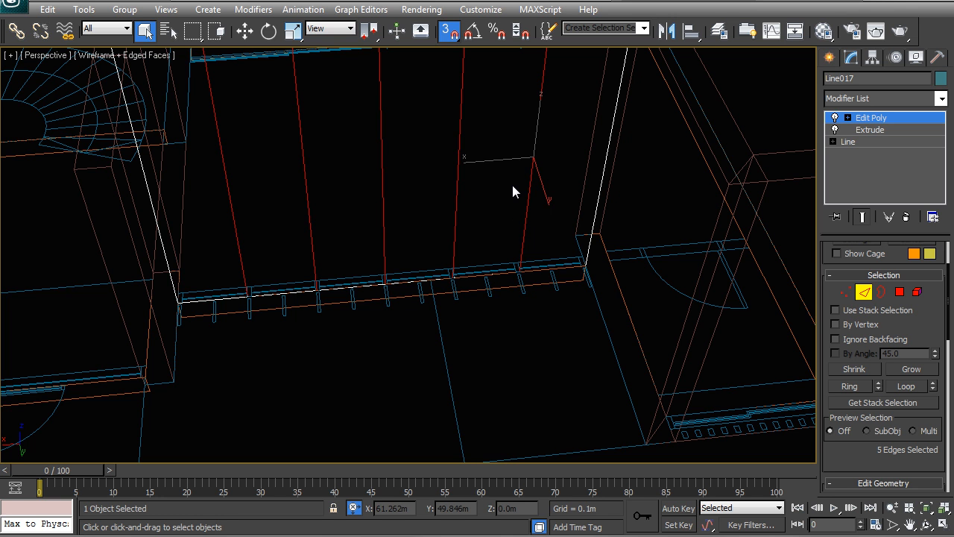
{"action": "scroll", "coordinate": [417, 228], "scroll_direction": "down", "scroll_amount": 5}
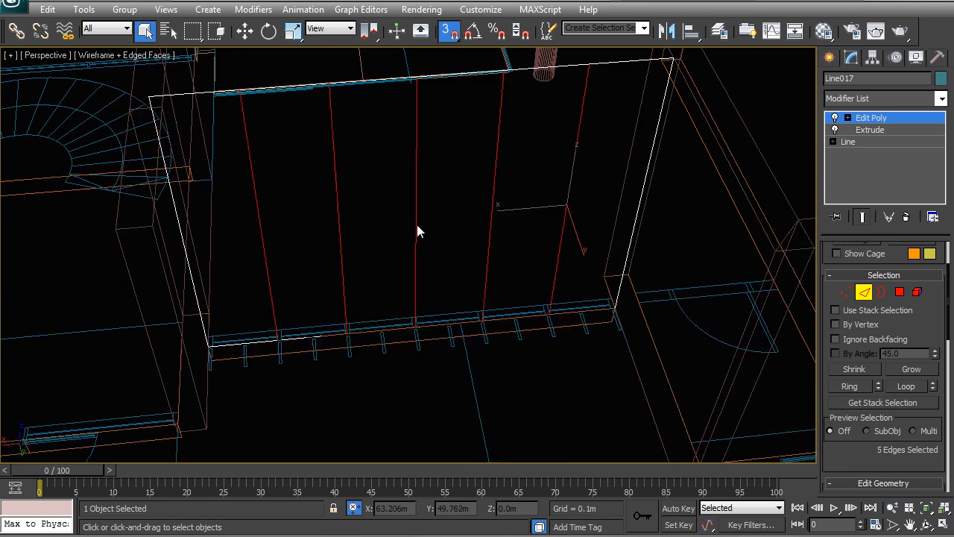
Step: Switch to Polygon level and select all six panel faces
{"action": "right_click", "coordinate": [415, 224]}
{"action": "left_click", "coordinate": [391, 195]}
{"action": "right_click", "coordinate": [391, 215]}
{"action": "left_click", "coordinate": [378, 196]}
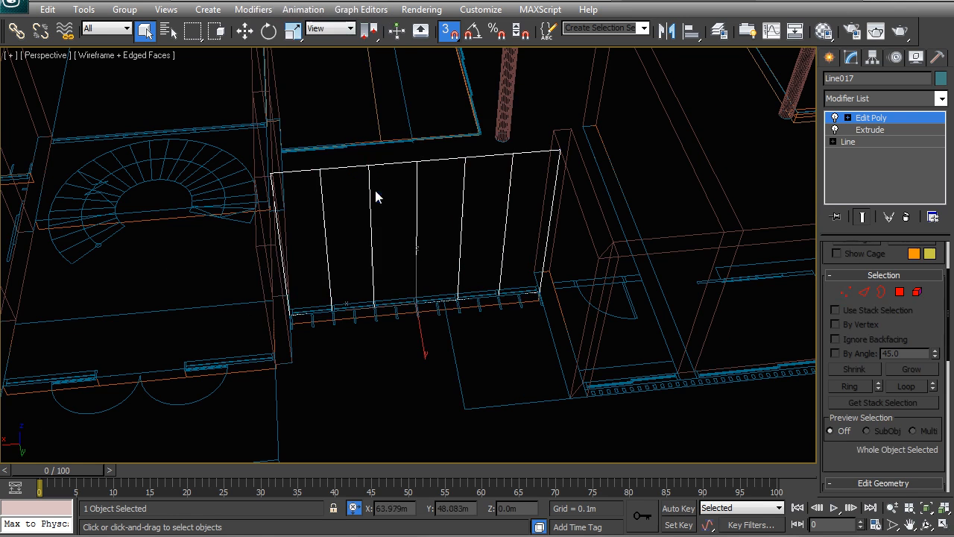
{"action": "left_click", "coordinate": [900, 292]}
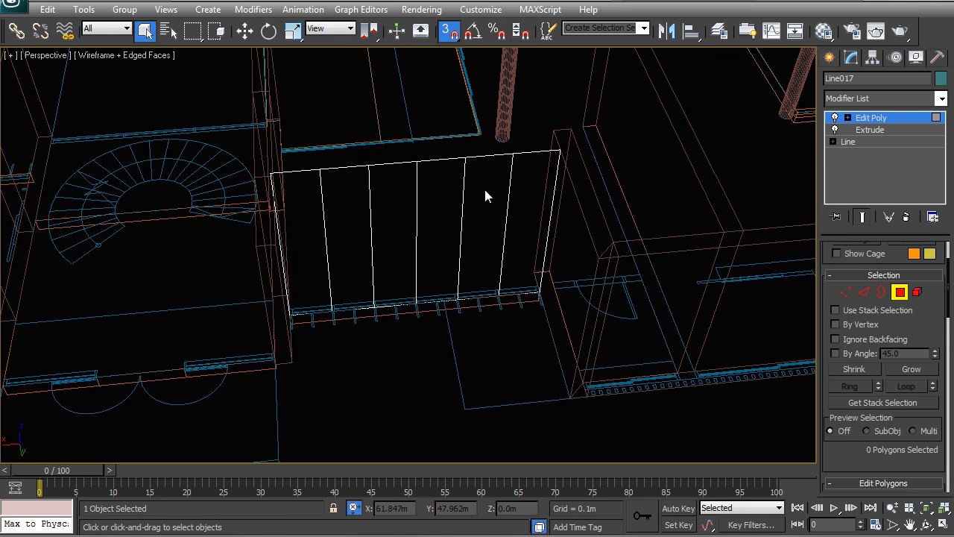
{"action": "left_click", "coordinate": [506, 211]}
{"action": "left_click", "coordinate": [481, 224], "text": "ctrl"}
{"action": "left_click", "coordinate": [445, 226], "text": "ctrl"}
{"action": "left_click", "coordinate": [403, 229], "text": "ctrl"}
{"action": "left_click", "coordinate": [346, 239], "text": "ctrl"}
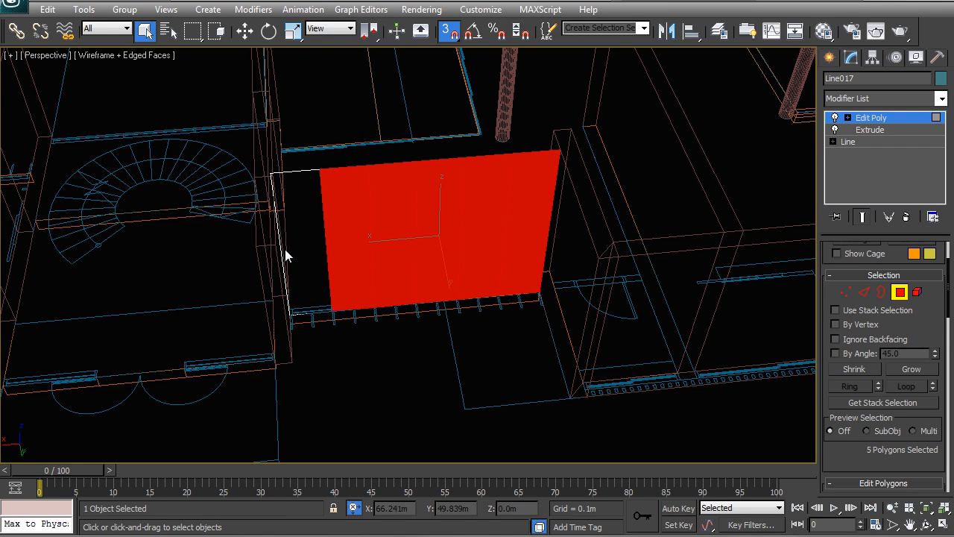
{"action": "left_click", "coordinate": [284, 250], "text": "ctrl"}
{"action": "middle_click_drag", "start_coordinate": [467, 232], "coordinate": [247, 348]}
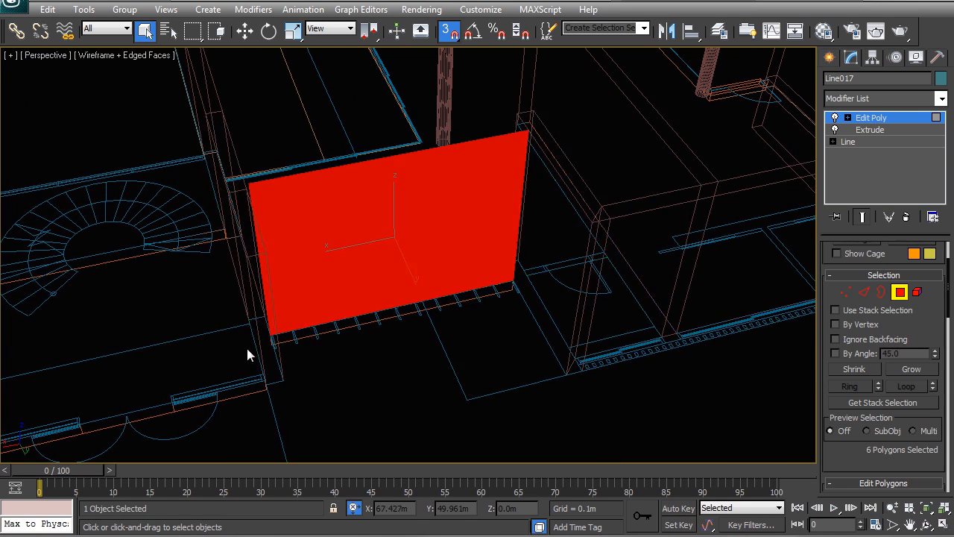
Step: Inset the six polygons individually by 0.025 m
{"action": "left_click_drag", "start_coordinate": [949, 304], "coordinate": [944, 369]}
{"action": "left_click", "coordinate": [932, 271]}
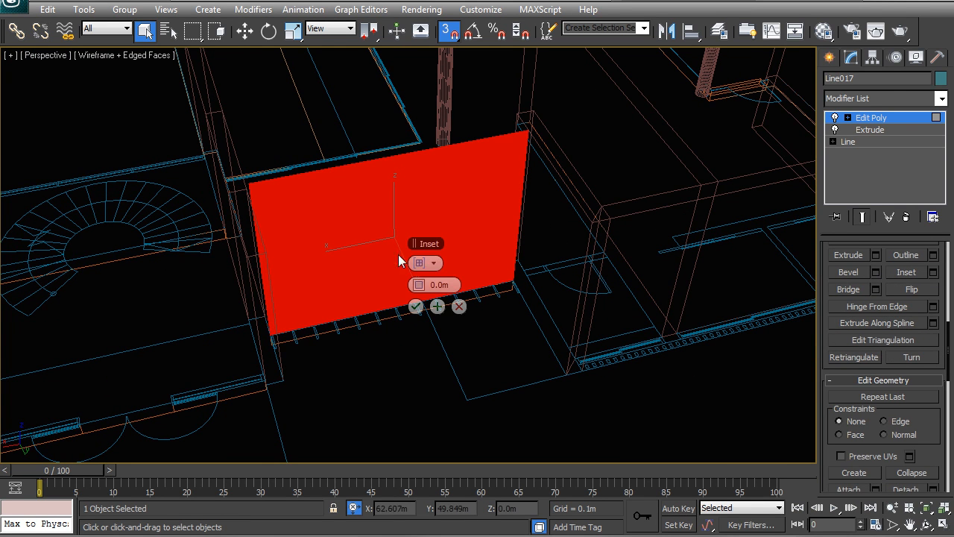
{"action": "left_click", "coordinate": [434, 263]}
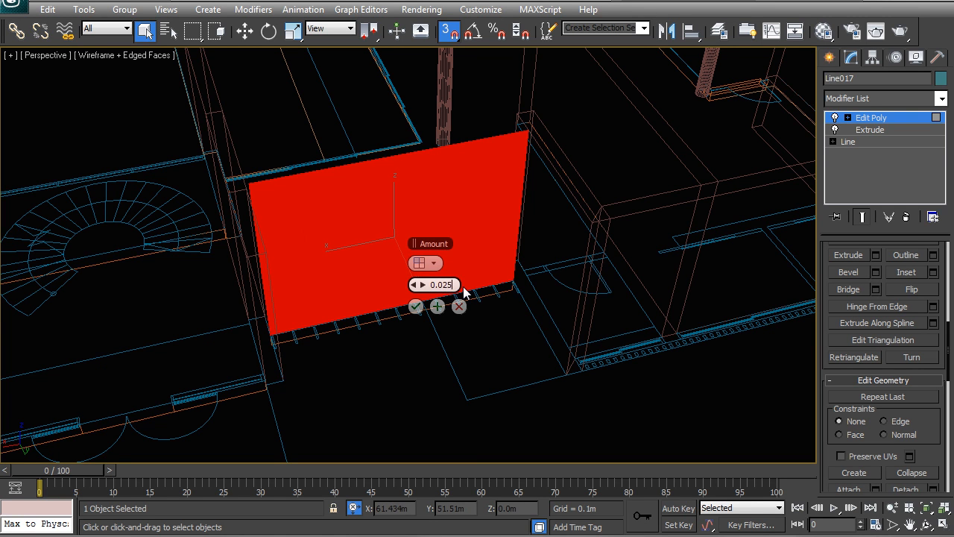
{"action": "key", "text": "Return"}
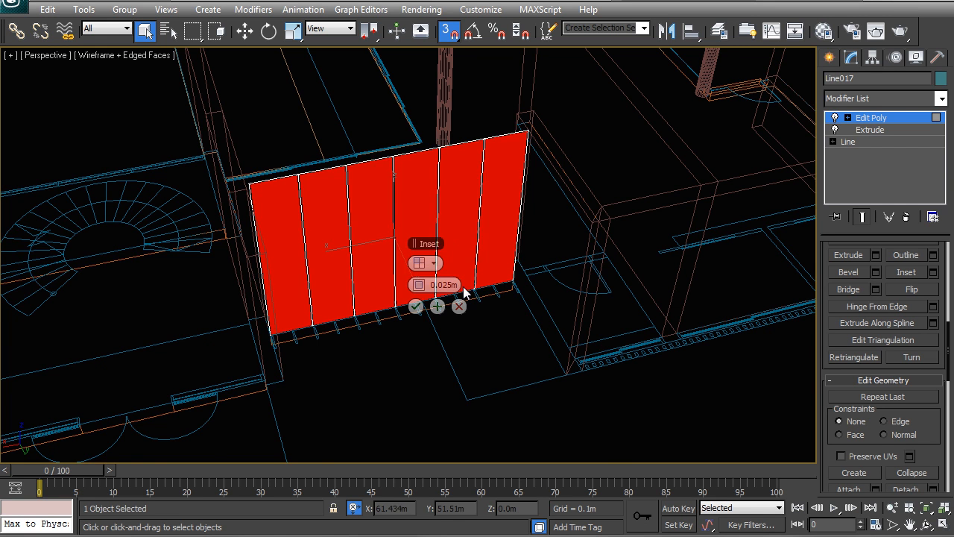
{"action": "left_click", "coordinate": [416, 307]}
Step: Detach the six inset panel faces as a separate object and select it
{"action": "scroll", "coordinate": [402, 305], "scroll_direction": "up", "scroll_amount": 10}
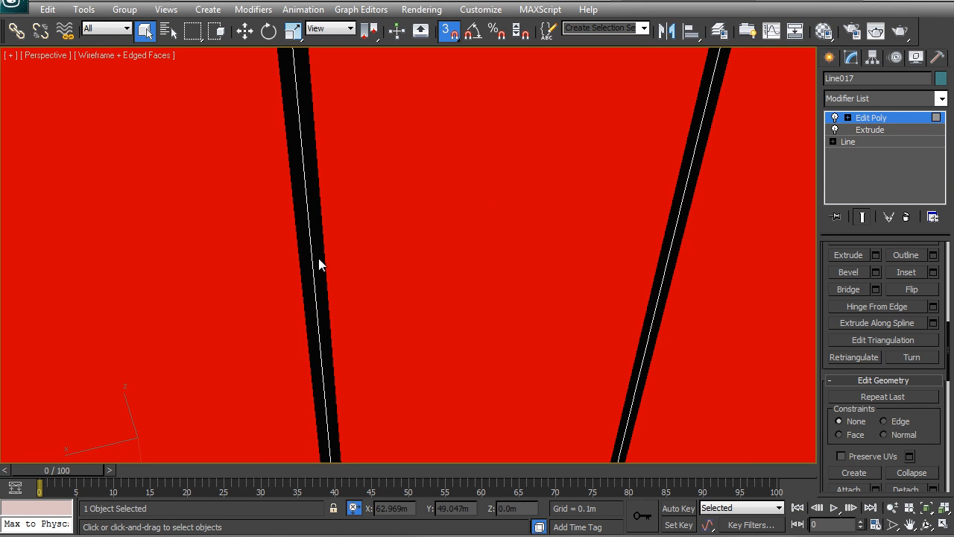
{"action": "scroll", "coordinate": [293, 257], "scroll_direction": "down", "scroll_amount": 6}
{"action": "middle_click_drag", "start_coordinate": [325, 249], "coordinate": [541, 246]}
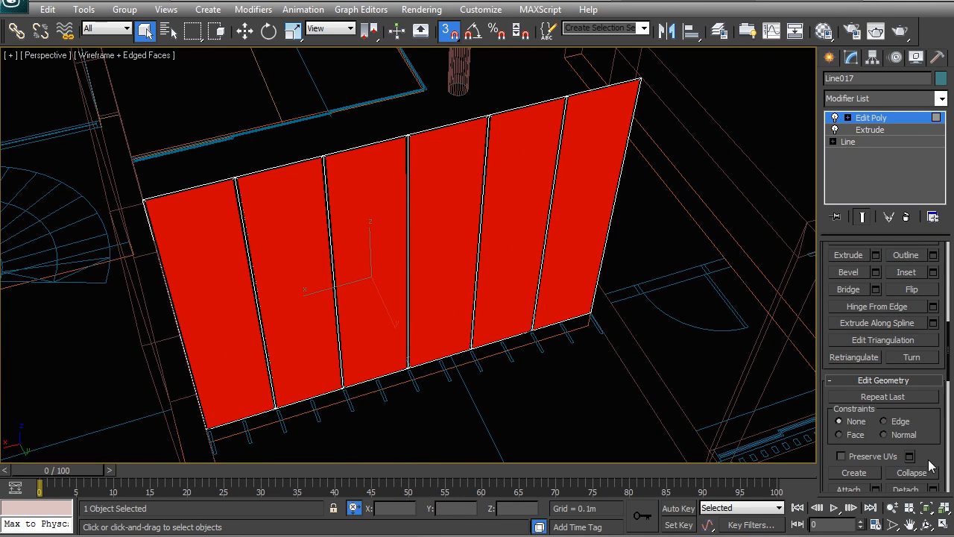
{"action": "scroll", "coordinate": [935, 409], "scroll_direction": "down", "scroll_amount": 2}
{"action": "left_click", "coordinate": [906, 444]}
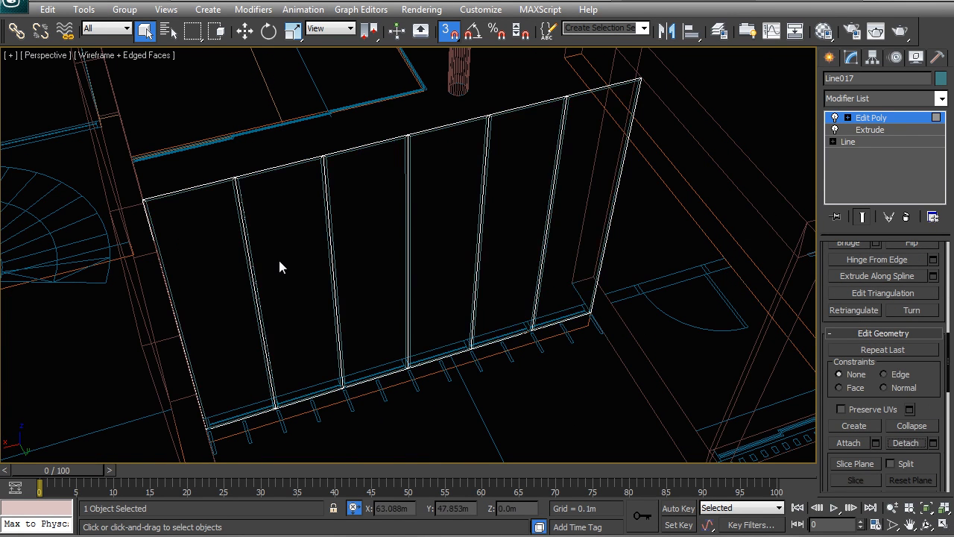
{"action": "left_click", "coordinate": [474, 161]}
{"action": "left_click", "coordinate": [484, 142]}
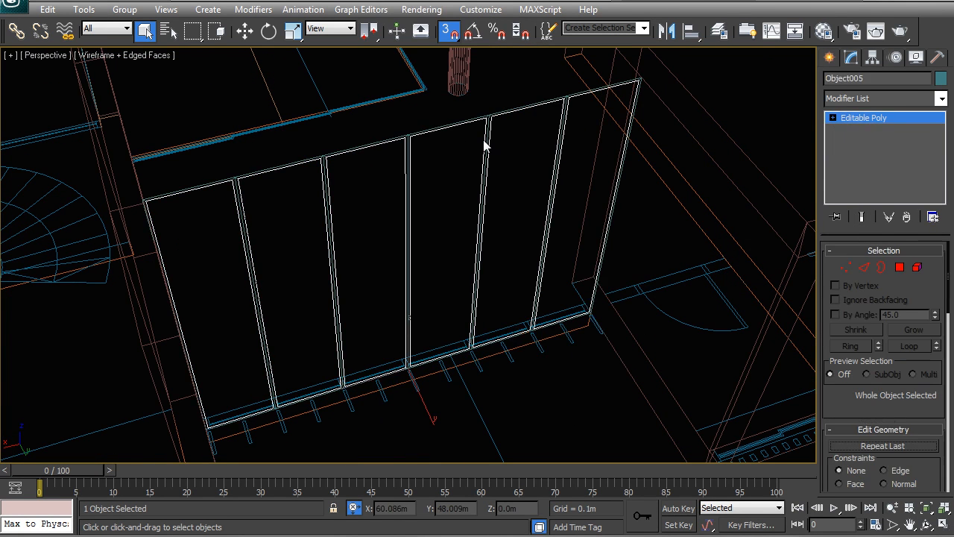
Step: Apply a Tessellate modifier to the detached panels
{"action": "left_click", "coordinate": [887, 98]}
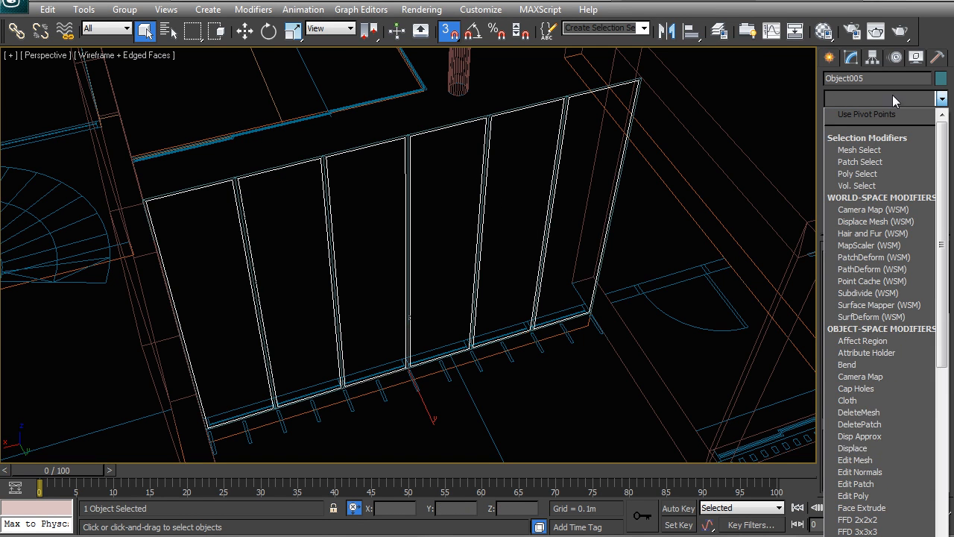
{"action": "scroll", "coordinate": [879, 432], "scroll_direction": "down", "scroll_amount": 10}
{"action": "left_click", "coordinate": [877, 411]}
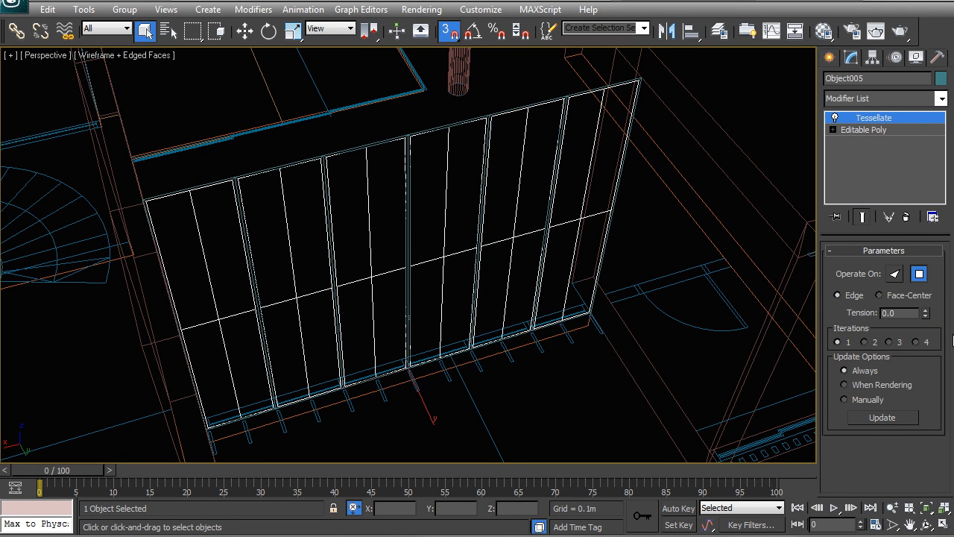
Step: Add a Shell modifier on top of the Tessellate to give the panels thickness
{"action": "left_click", "coordinate": [885, 98]}
{"action": "scroll", "coordinate": [876, 404], "scroll_direction": "down", "scroll_amount": 12}
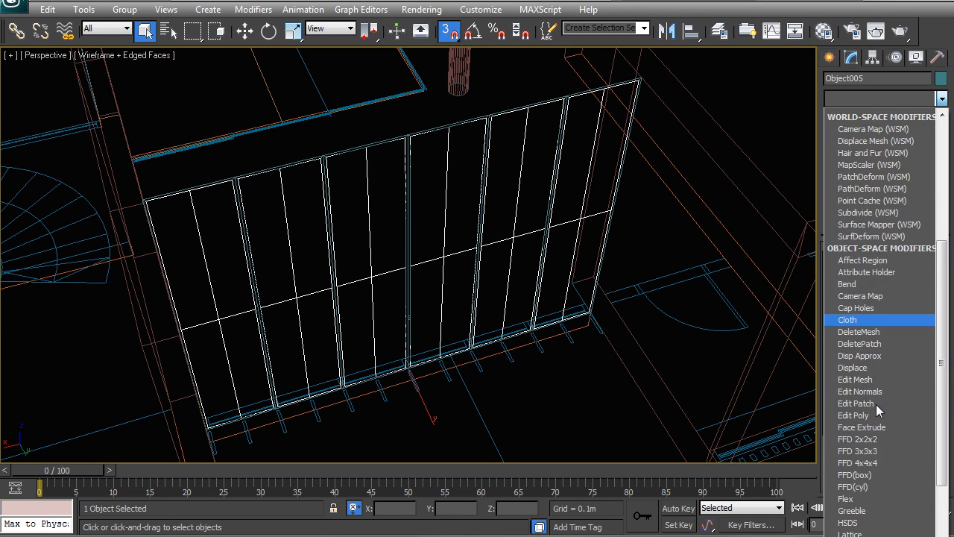
{"action": "key", "text": "Return"}
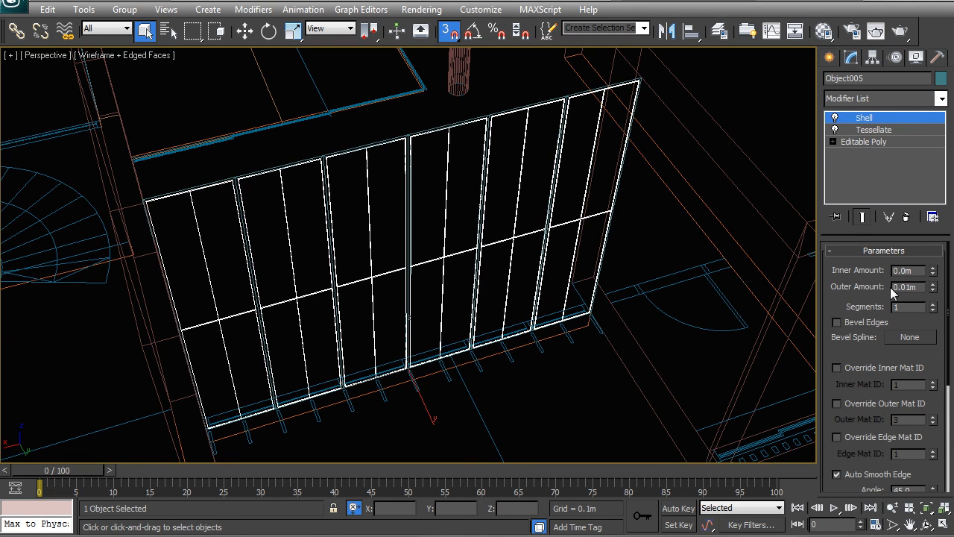
{"action": "middle_click_drag", "start_coordinate": [563, 99], "coordinate": [532, 101]}
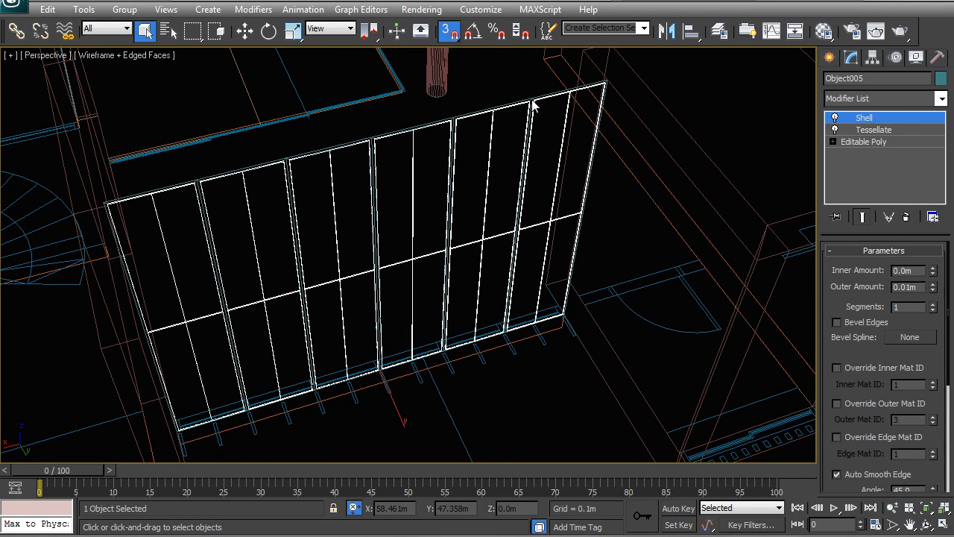
Step: Add a Shell modifier to the partition frame object and set its outer amount back to 0 m
{"action": "left_click", "coordinate": [533, 104]}
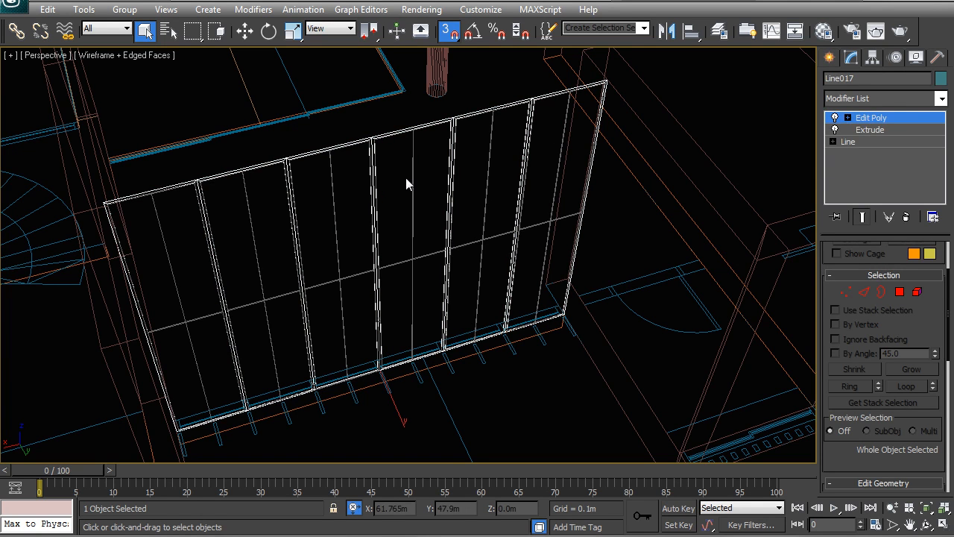
{"action": "left_click", "coordinate": [890, 99]}
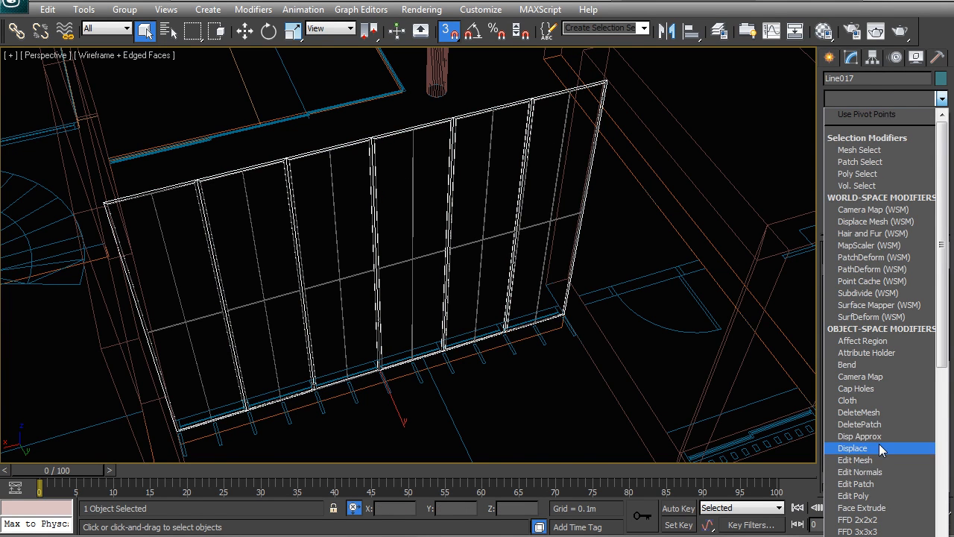
{"action": "key", "text": "s"}
{"action": "key", "text": "h"}
{"action": "key", "text": "Return"}
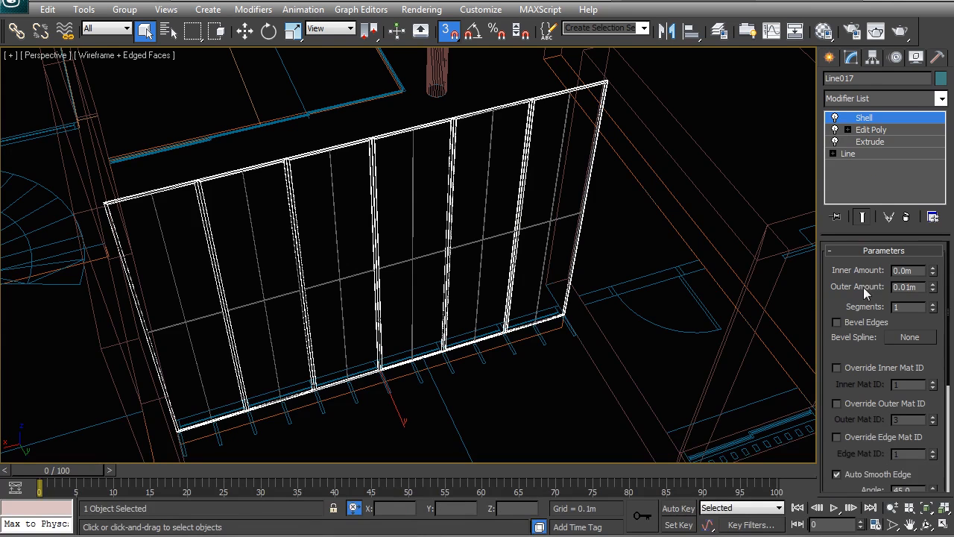
{"action": "left_click", "coordinate": [933, 286]}
{"action": "left_click", "coordinate": [933, 286]}
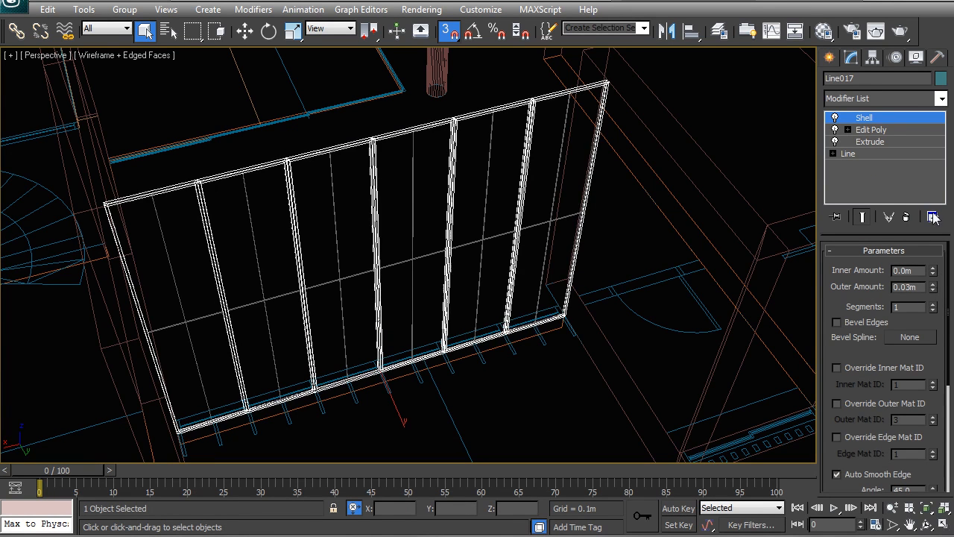
{"action": "right_click", "coordinate": [932, 290]}
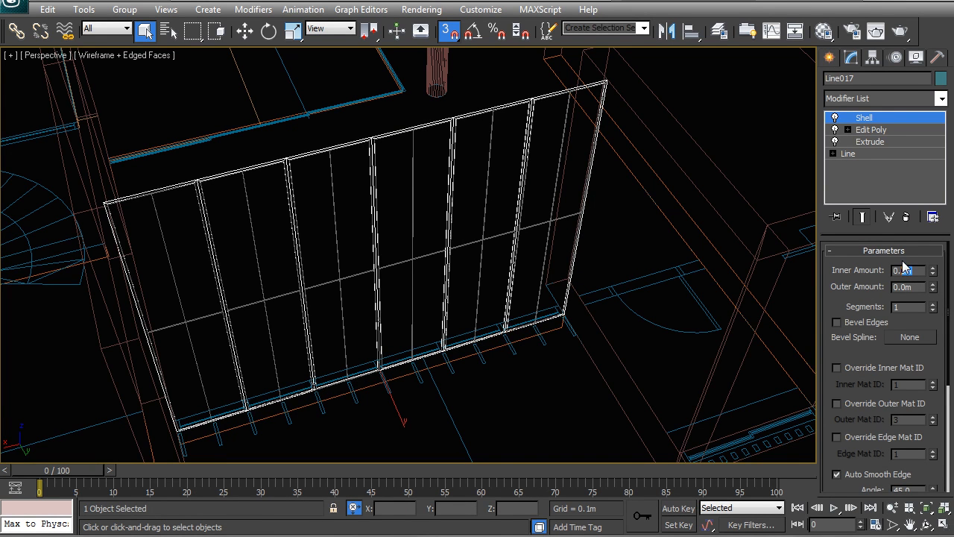
{"action": "key", "text": "Return"}
Step: Move the glass panel object in the top view so it sits centred within the frame's thickness
{"action": "middle_click_drag", "start_coordinate": [600, 243], "coordinate": [577, 184]}
{"action": "left_click", "coordinate": [450, 253]}
{"action": "key", "text": "t"}
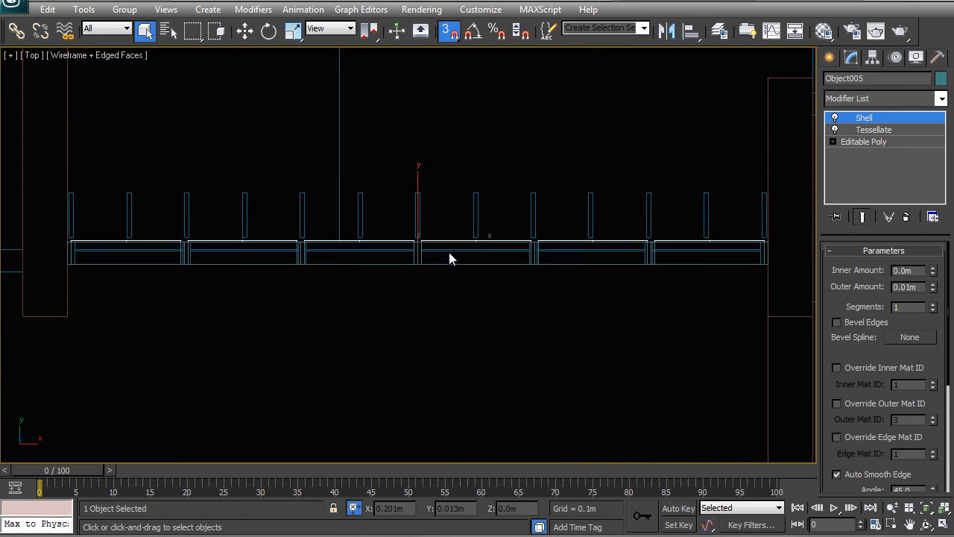
{"action": "scroll", "coordinate": [402, 275], "scroll_direction": "up", "scroll_amount": 2}
{"action": "key", "text": "w"}
{"action": "left_click_drag", "start_coordinate": [532, 223], "coordinate": [533, 246]}
{"action": "right_click", "coordinate": [533, 227]}
{"action": "key", "text": "s"}
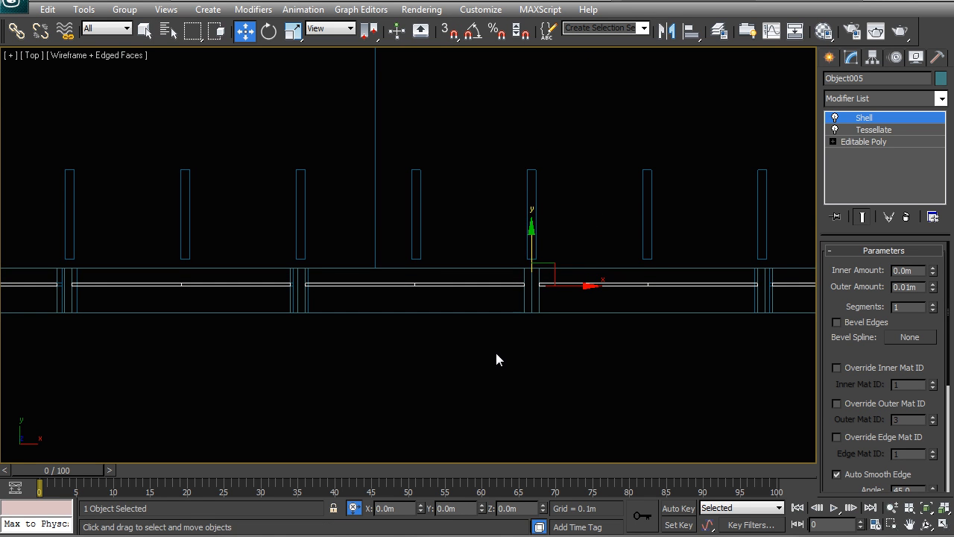
Step: Examine the framed partition in the shaded perspective view from several angles
{"action": "key", "text": "p"}
{"action": "middle_click_drag", "start_coordinate": [340, 257], "coordinate": [285, 236], "text": "alt"}
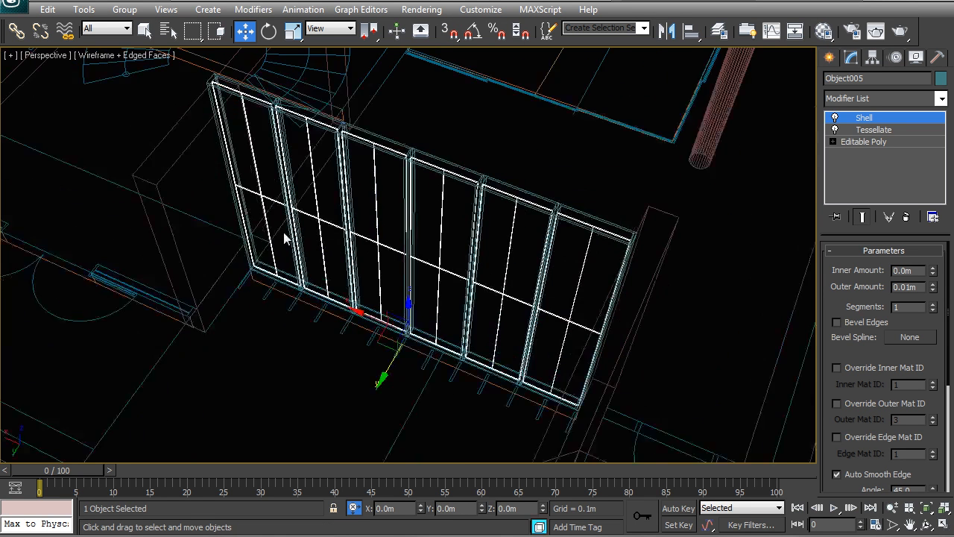
{"action": "key", "text": "F3"}
{"action": "mouse_move", "coordinate": [363, 240]}
{"action": "middle_mouse_down", "text": "alt"}
{"action": "mouse_move", "coordinate": [408, 233]}
{"action": "mouse_move", "coordinate": [392, 213]}
{"action": "middle_mouse_up", "text": "alt"}
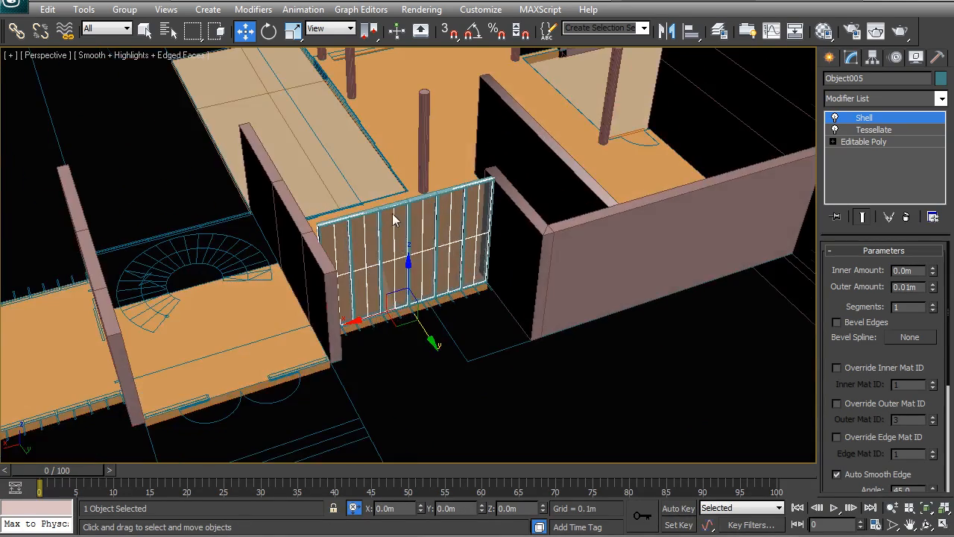
{"action": "scroll", "coordinate": [507, 334], "scroll_direction": "up", "scroll_amount": 3}
{"action": "left_click", "coordinate": [570, 420]}
{"action": "middle_click_drag", "start_coordinate": [472, 294], "coordinate": [462, 275], "text": "alt"}
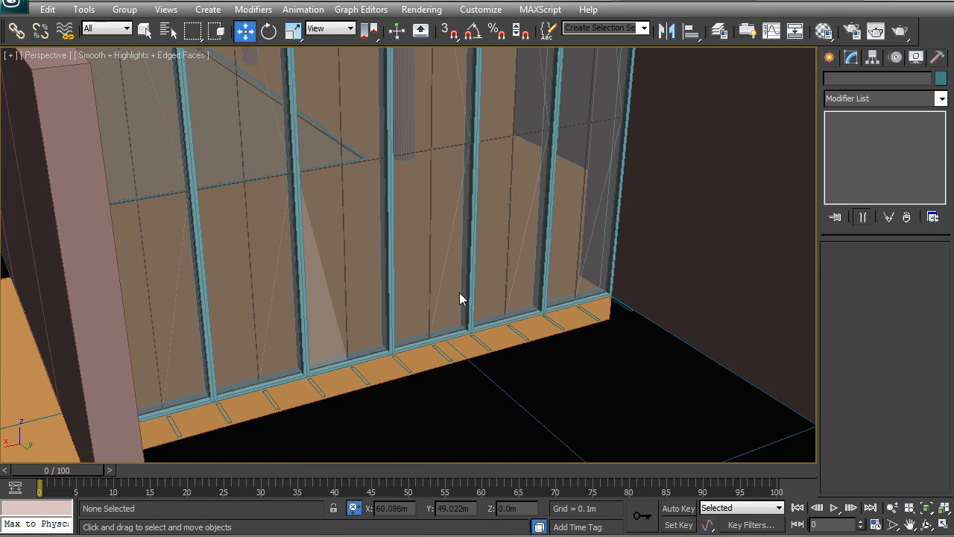
{"action": "middle_click_drag", "start_coordinate": [443, 183], "coordinate": [446, 302]}
{"action": "scroll", "coordinate": [446, 303], "scroll_direction": "down", "scroll_amount": 4}
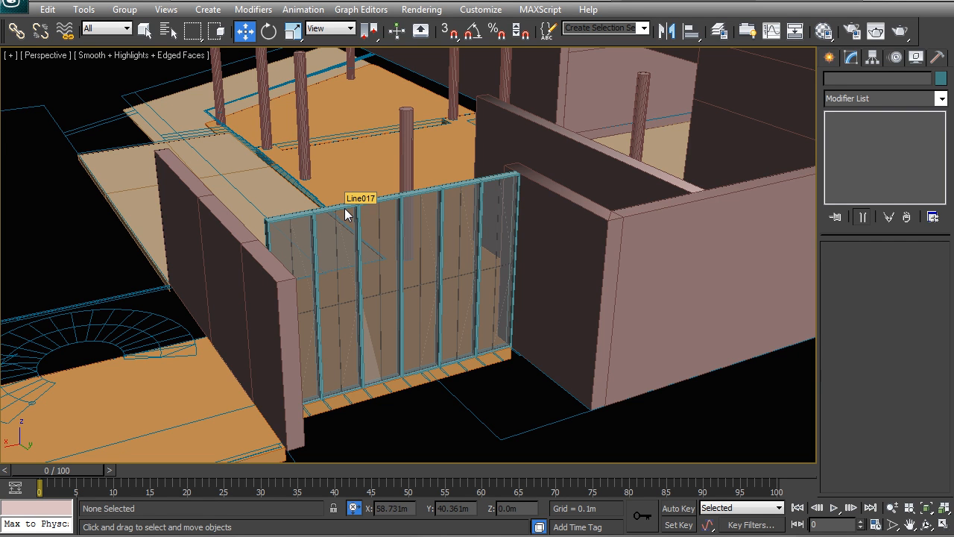
Step: Isolate the ground plan linked geometry
{"action": "middle_click_drag", "start_coordinate": [94, 335], "coordinate": [356, 404]}
{"action": "left_click", "coordinate": [385, 412]}
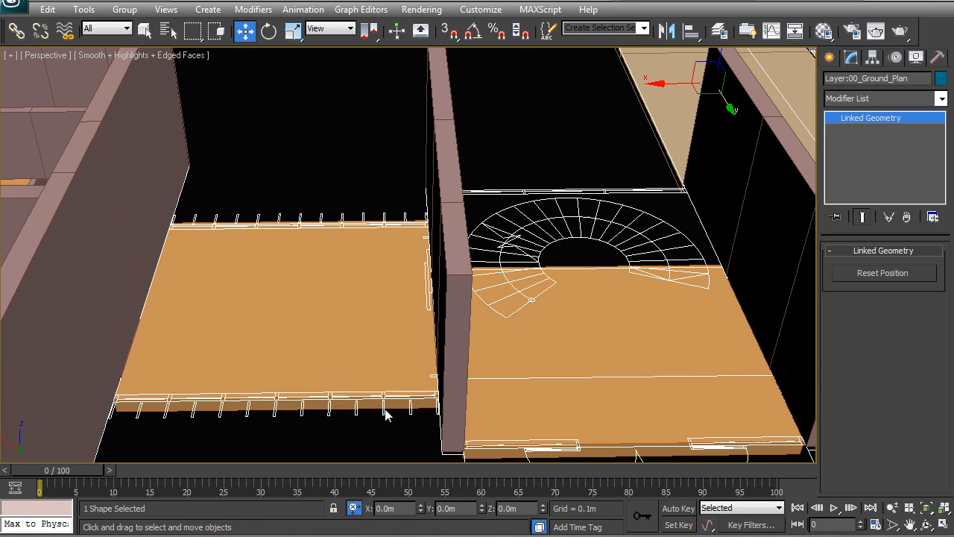
{"action": "right_click", "coordinate": [387, 416]}
{"action": "left_click", "coordinate": [418, 291]}
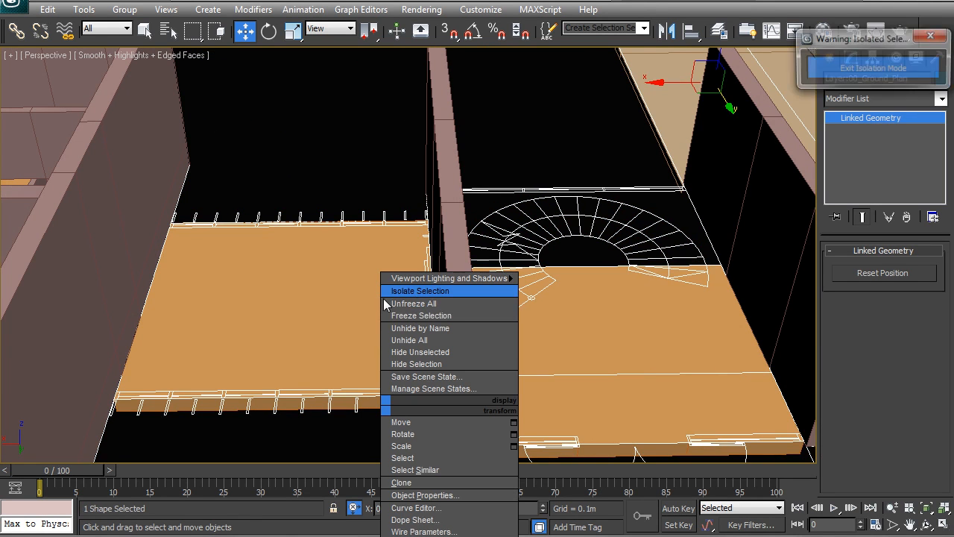
Step: Draw a straight line across the second glazed opening in the plan, snapping to its endpoints
{"action": "left_click", "coordinate": [239, 215]}
{"action": "middle_click_drag", "start_coordinate": [238, 215], "coordinate": [373, 187], "text": "alt"}
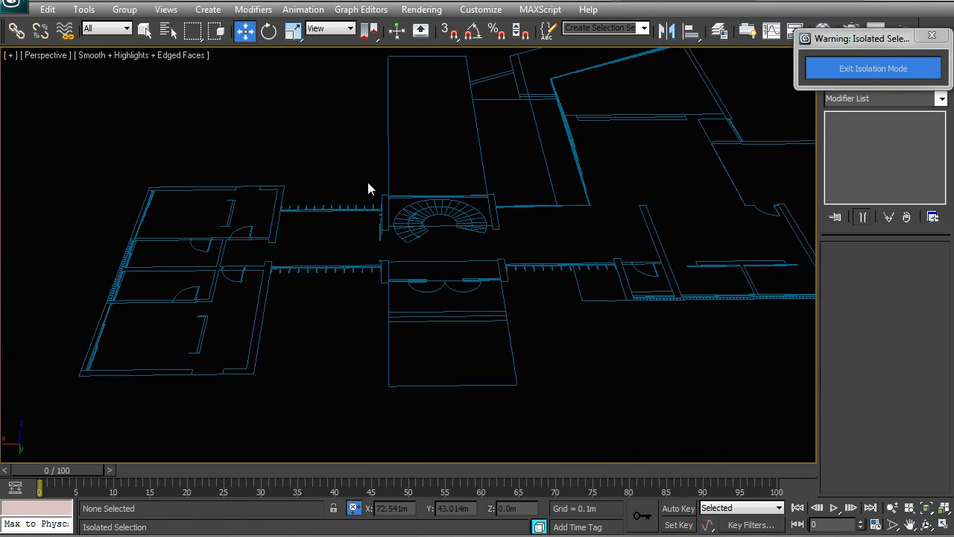
{"action": "middle_click_drag", "start_coordinate": [369, 267], "coordinate": [297, 298], "text": "alt"}
{"action": "scroll", "coordinate": [373, 290], "scroll_direction": "up", "scroll_amount": 3}
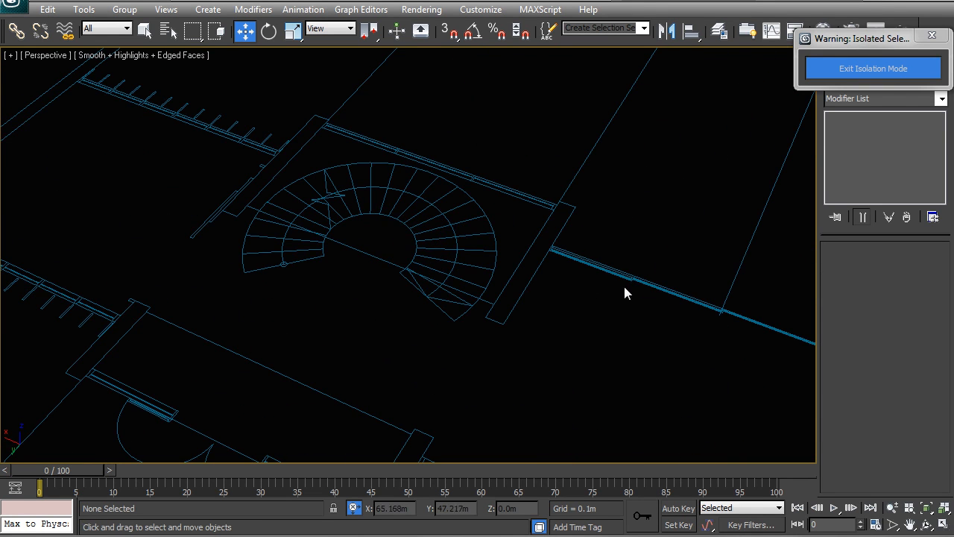
{"action": "middle_click_drag", "start_coordinate": [571, 296], "coordinate": [624, 296]}
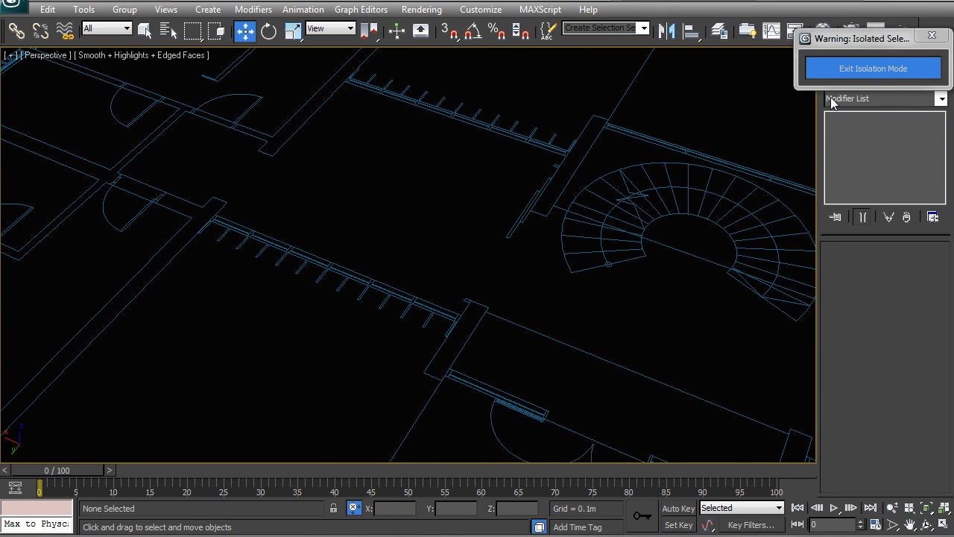
{"action": "left_click_drag", "start_coordinate": [862, 43], "coordinate": [724, 64]}
{"action": "left_click", "coordinate": [829, 57]}
{"action": "left_click", "coordinate": [856, 166]}
{"action": "scroll", "coordinate": [239, 253], "scroll_direction": "up", "scroll_amount": 6}
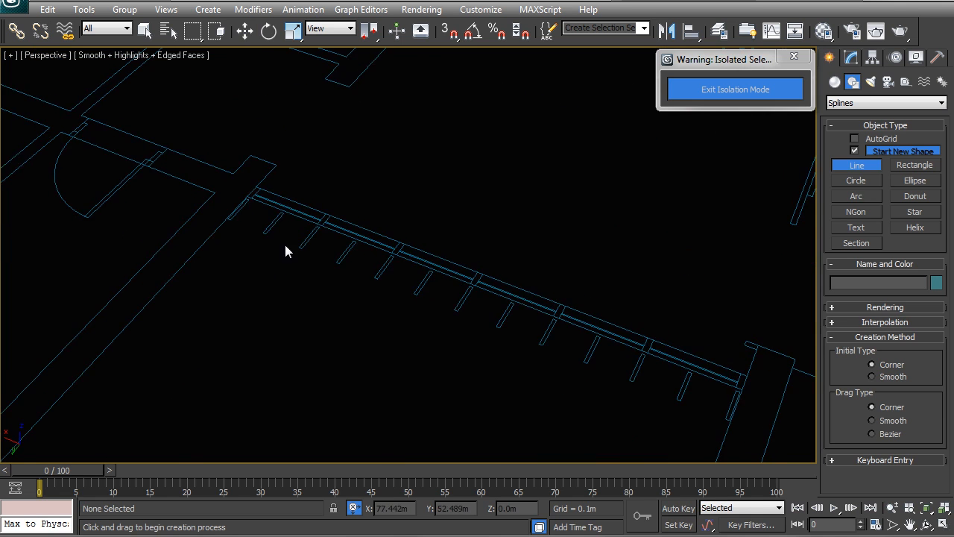
{"action": "middle_click_drag", "start_coordinate": [493, 322], "coordinate": [328, 275]}
{"action": "key", "text": "s"}
{"action": "left_click", "coordinate": [164, 256]}
{"action": "left_click", "coordinate": [681, 254]}
{"action": "right_click", "coordinate": [561, 351]}
{"action": "scroll", "coordinate": [557, 300], "scroll_direction": "down", "scroll_amount": 4}
{"action": "middle_click_drag", "start_coordinate": [445, 313], "coordinate": [406, 375], "text": "alt"}
{"action": "left_click", "coordinate": [851, 57]}
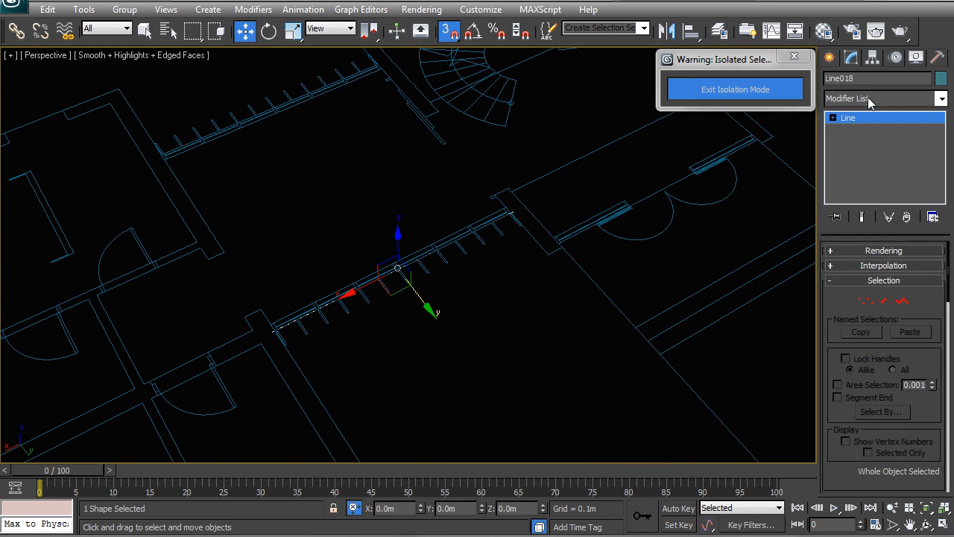
Step: Apply an Extrude modifier to the new line with an amount of 3.5 m
{"action": "left_click", "coordinate": [880, 99]}
{"action": "type", "text": "ex"}
{"action": "key", "text": "Return"}
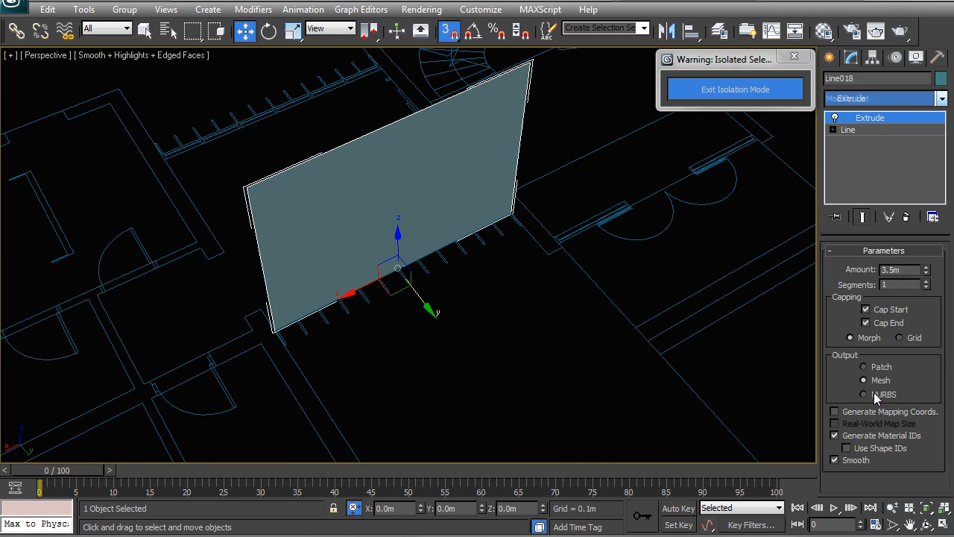
{"action": "middle_click_drag", "start_coordinate": [451, 233], "coordinate": [422, 270]}
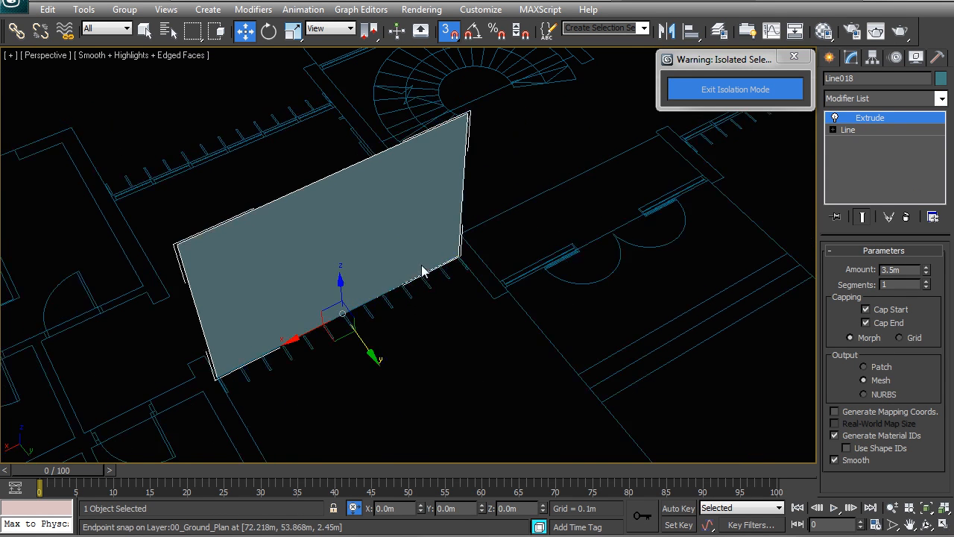
Step: Add an Edit Poly modifier to the extruded plane and create a linear shape from its border
{"action": "left_click", "coordinate": [879, 100]}
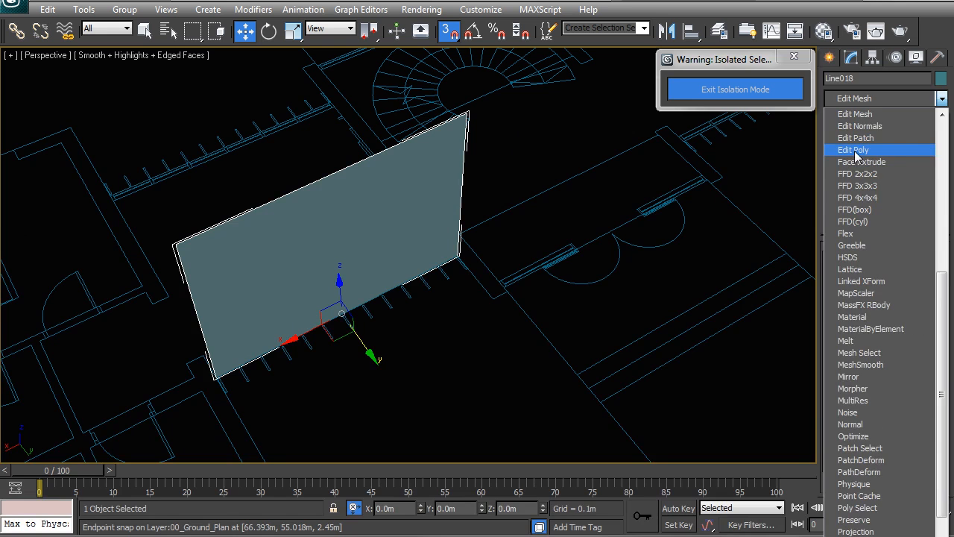
{"action": "left_click", "coordinate": [853, 149]}
{"action": "left_click", "coordinate": [881, 292]}
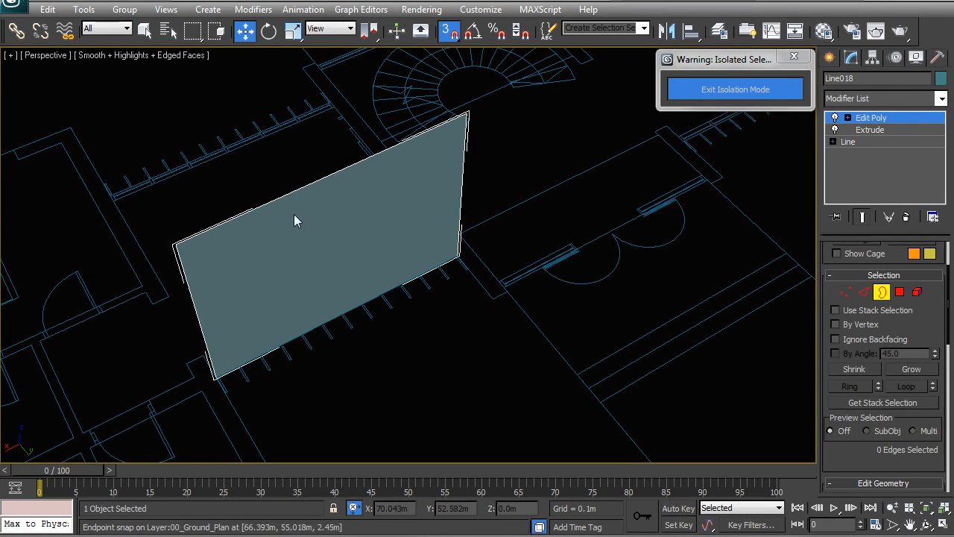
{"action": "left_click", "coordinate": [311, 186]}
{"action": "left_click_drag", "start_coordinate": [948, 289], "coordinate": [928, 448]}
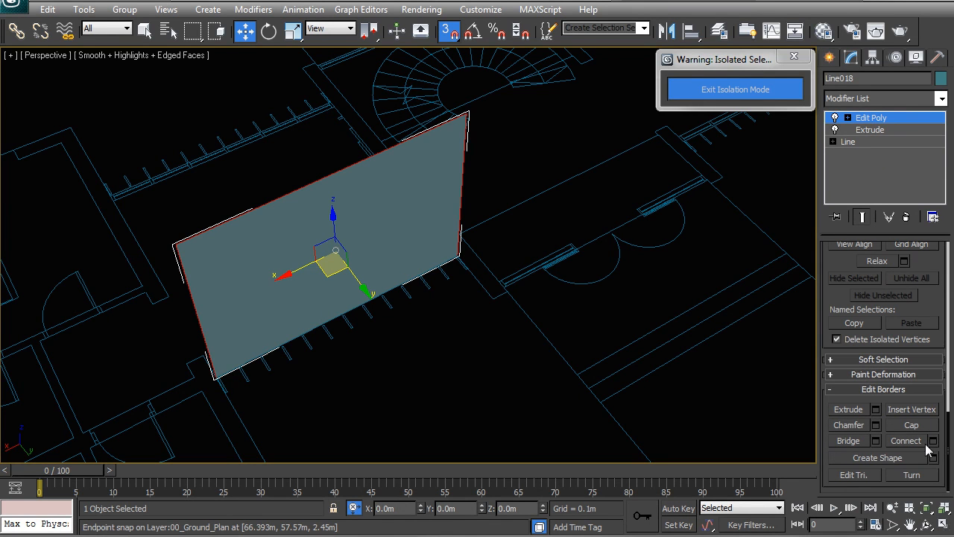
{"action": "left_click", "coordinate": [933, 458]}
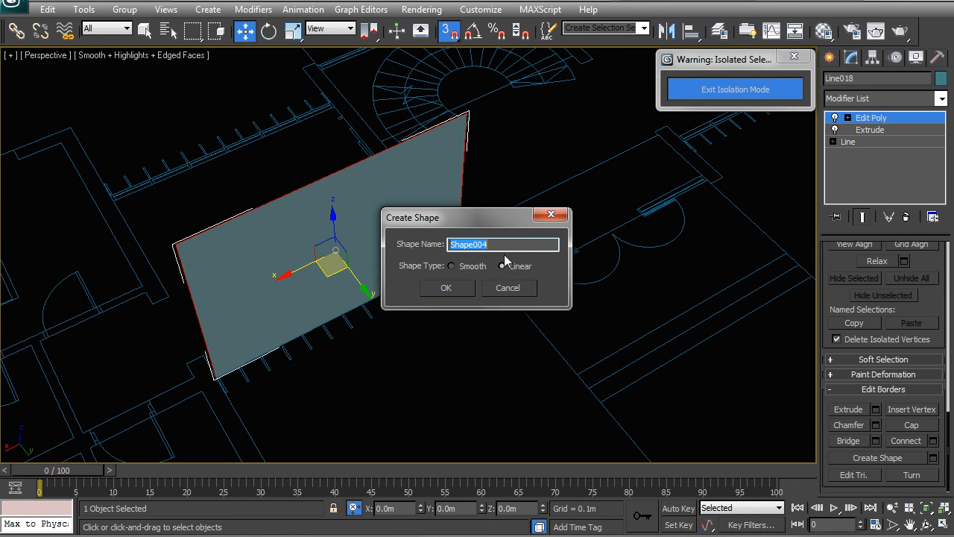
{"action": "left_click", "coordinate": [453, 288]}
Step: Delete the extruded plane and select the newly created border shape
{"action": "right_click", "coordinate": [401, 253]}
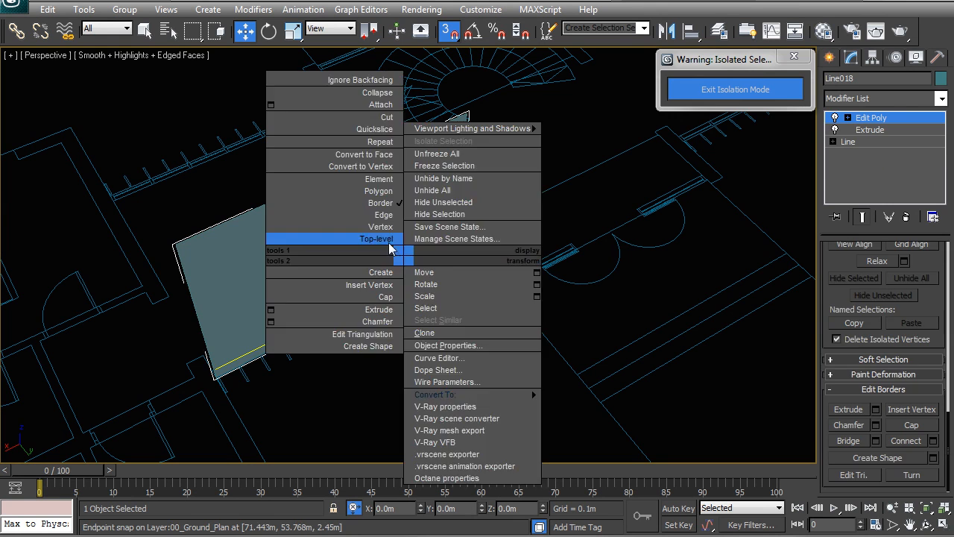
{"action": "left_click", "coordinate": [383, 236]}
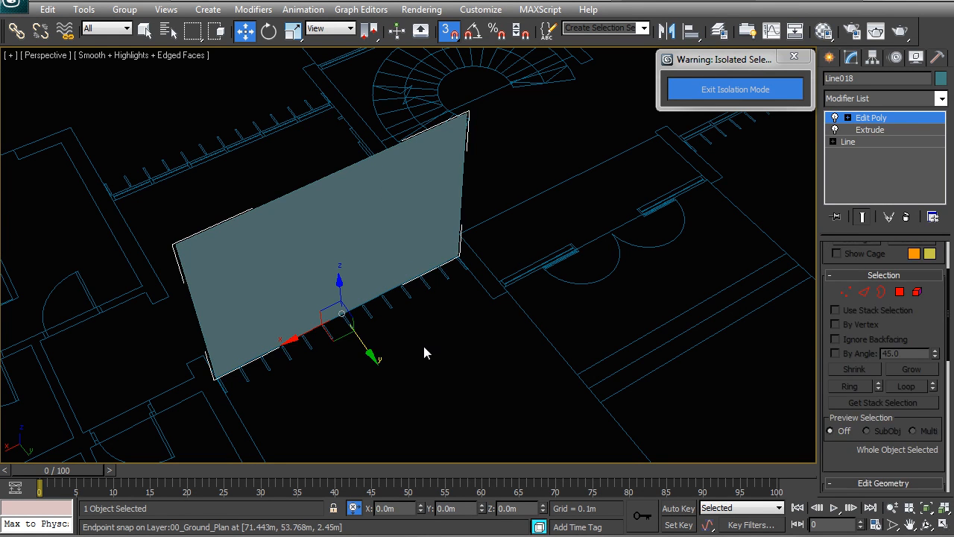
{"action": "key", "text": "Delete"}
{"action": "left_click", "coordinate": [330, 177]}
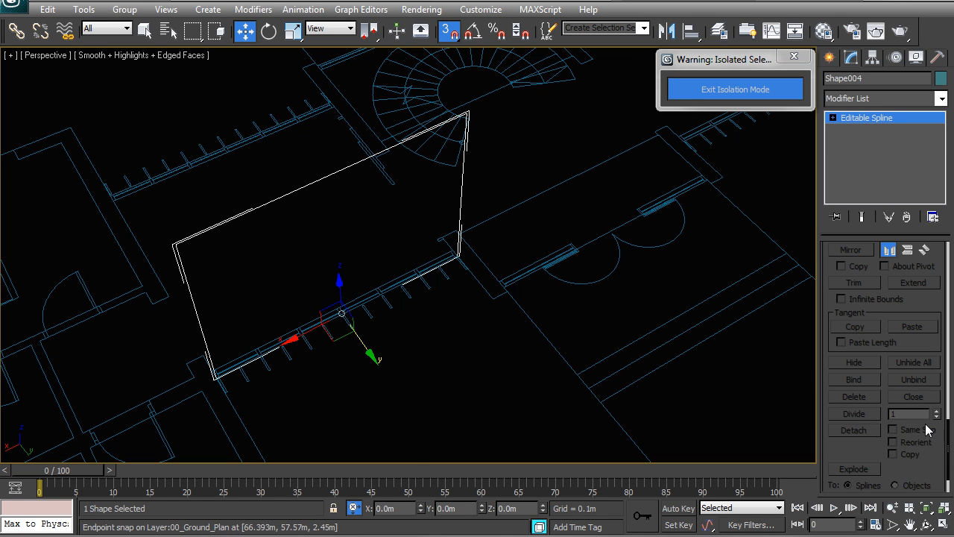
Step: Copy a vertical segment of the frame border along the partition's bottom edge and detach it as a separate shape
{"action": "left_click_drag", "start_coordinate": [948, 440], "coordinate": [946, 249]}
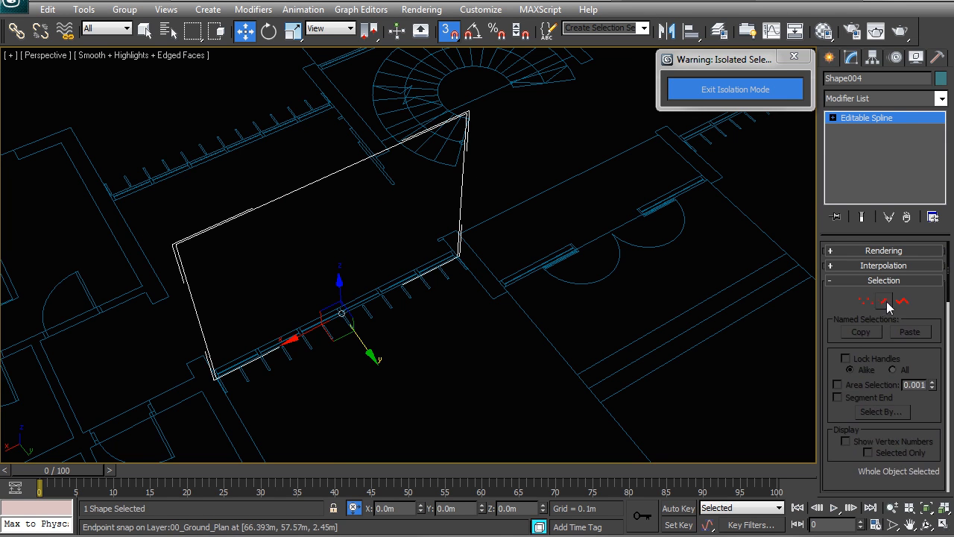
{"action": "left_click", "coordinate": [886, 303]}
{"action": "left_click", "coordinate": [211, 366]}
{"action": "key", "text": "z"}
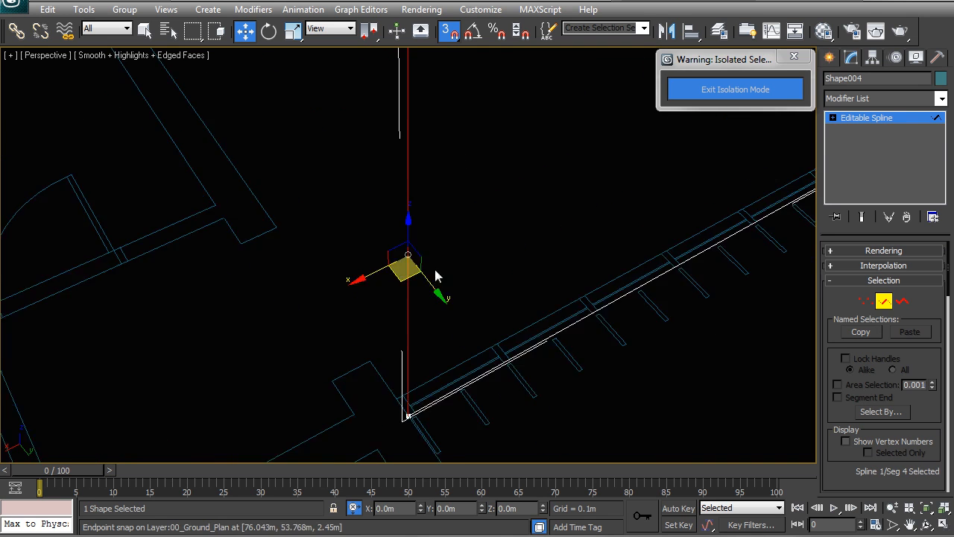
{"action": "scroll", "coordinate": [425, 275], "scroll_direction": "up", "scroll_amount": 2}
{"action": "middle_click_drag", "start_coordinate": [433, 357], "coordinate": [383, 293]}
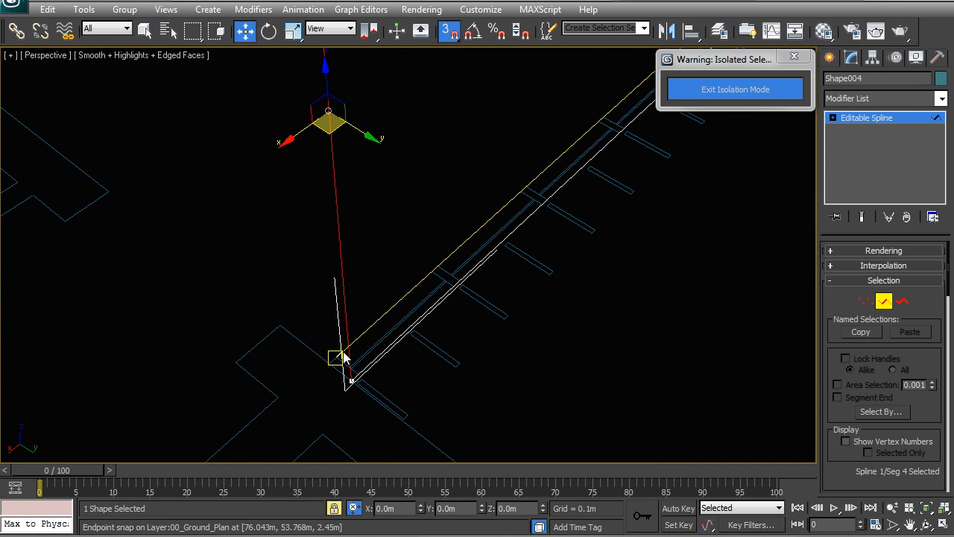
{"action": "mouse_move", "coordinate": [330, 369]}
{"action": "left_mouse_down", "text": "shift"}
{"action": "mouse_move", "coordinate": [436, 272]}
{"action": "mouse_move", "coordinate": [393, 362]}
{"action": "left_mouse_up", "text": "shift"}
{"action": "middle_click_drag", "start_coordinate": [476, 343], "coordinate": [556, 347]}
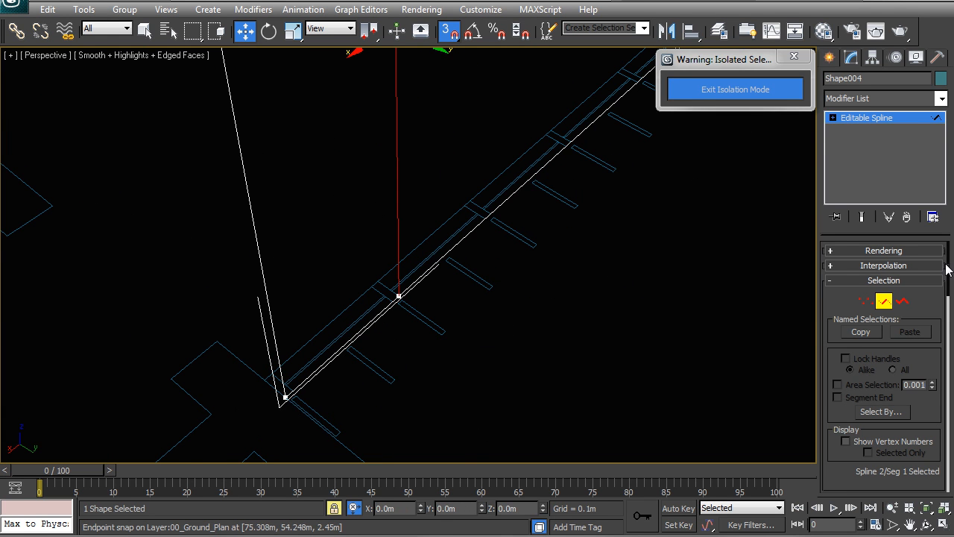
{"action": "left_click_drag", "start_coordinate": [949, 274], "coordinate": [943, 332]}
{"action": "right_click", "coordinate": [618, 251]}
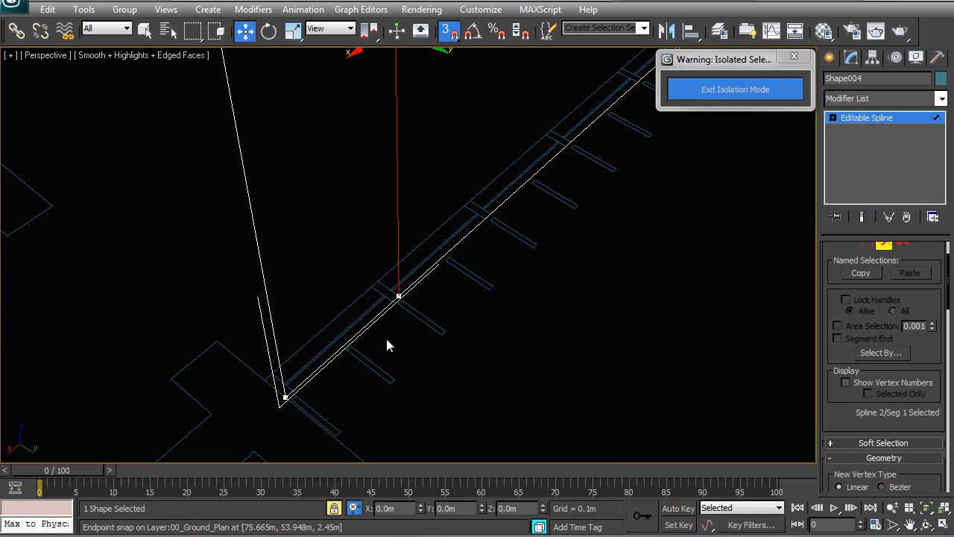
{"action": "right_click", "coordinate": [433, 317]}
{"action": "left_click", "coordinate": [413, 292]}
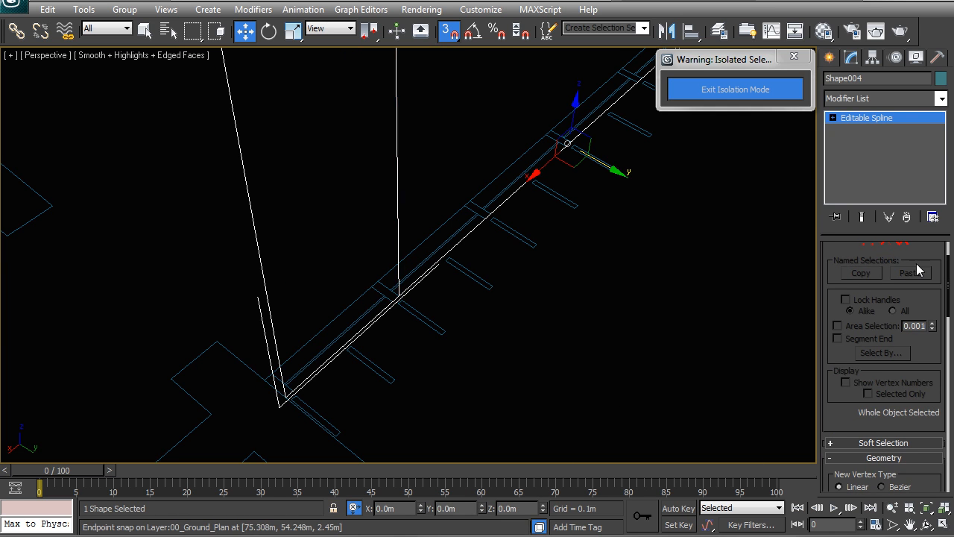
{"action": "left_click", "coordinate": [884, 245]}
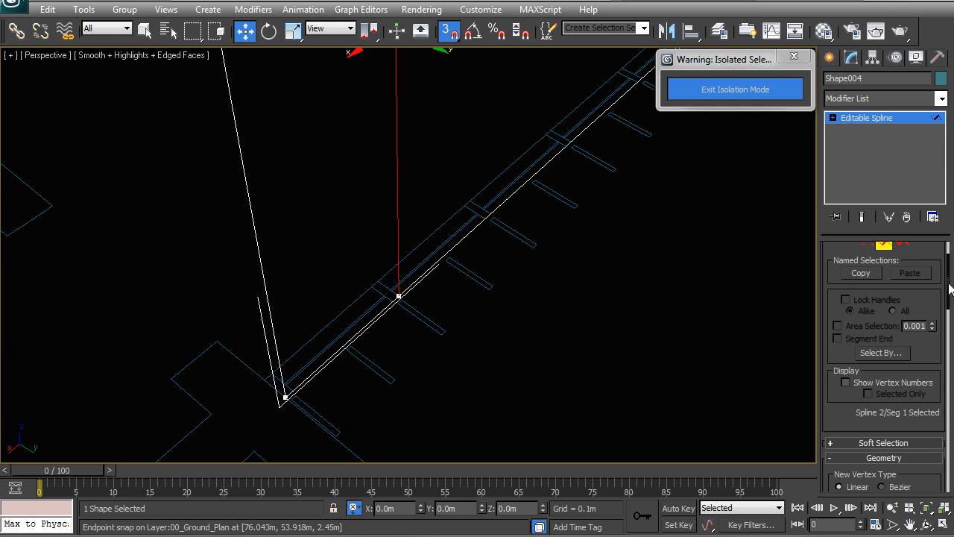
{"action": "left_click_drag", "start_coordinate": [949, 277], "coordinate": [875, 446]}
{"action": "left_click", "coordinate": [852, 430]}
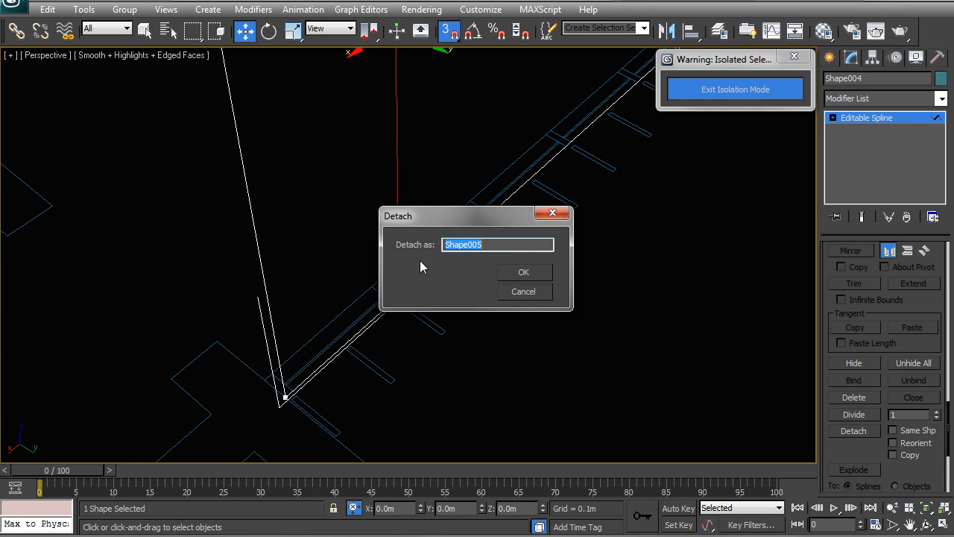
{"action": "left_click", "coordinate": [531, 273]}
Step: Select the top vertex of the detached vertical shape and lower it by 0.05 m
{"action": "key", "text": "3"}
{"action": "left_click", "coordinate": [410, 230]}
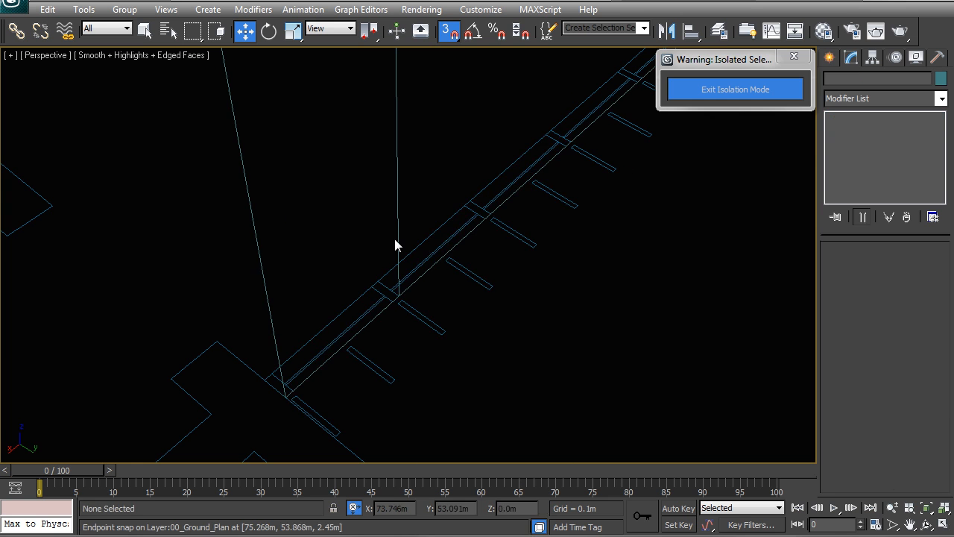
{"action": "left_click", "coordinate": [398, 230]}
{"action": "middle_click_drag", "start_coordinate": [448, 285], "coordinate": [442, 385]}
{"action": "scroll", "coordinate": [442, 385], "scroll_direction": "down", "scroll_amount": 3}
{"action": "middle_click_drag", "start_coordinate": [436, 282], "coordinate": [403, 195], "text": "alt"}
{"action": "middle_click_drag", "start_coordinate": [403, 196], "coordinate": [406, 322]}
{"action": "left_click_drag", "start_coordinate": [949, 432], "coordinate": [939, 240]}
{"action": "left_click", "coordinate": [866, 301]}
{"action": "left_click_drag", "start_coordinate": [426, 204], "coordinate": [383, 164]}
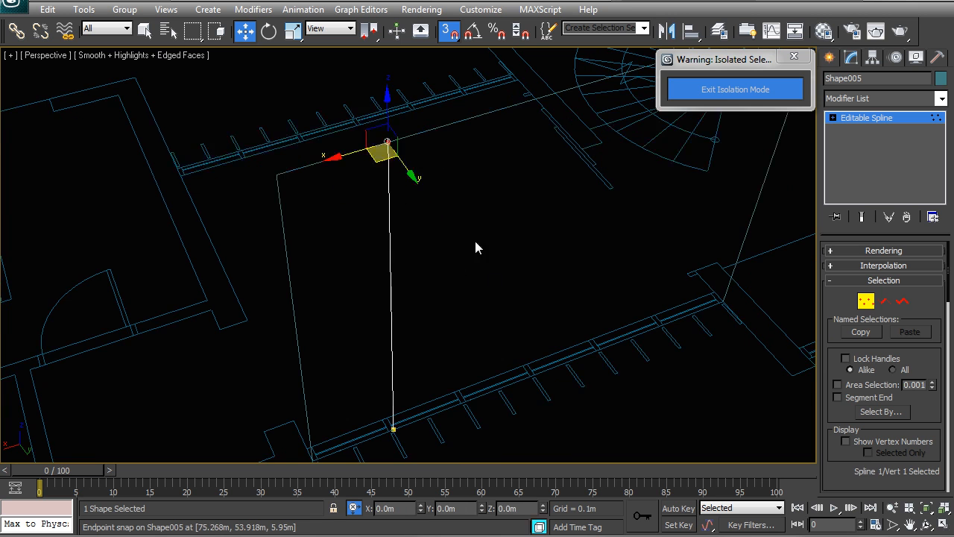
{"action": "type", "text": "-.05"}
{"action": "key", "text": "Return"}
Step: Adjust the position of the vertical shape's bottom vertex, undoing one stray move
{"action": "middle_click_drag", "start_coordinate": [494, 354], "coordinate": [484, 311]}
{"action": "left_click_drag", "start_coordinate": [438, 411], "coordinate": [343, 362]}
{"action": "double_click", "coordinate": [511, 508]}
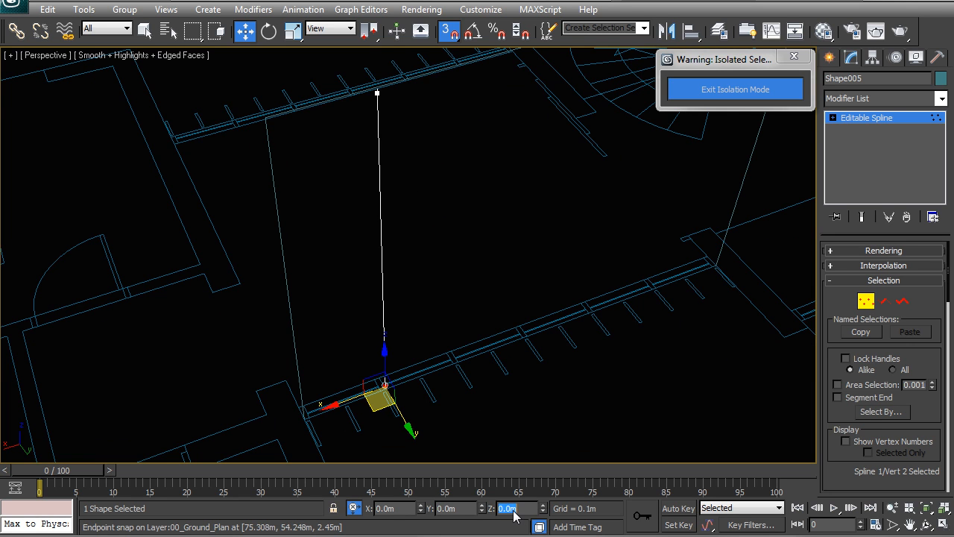
{"action": "right_click", "coordinate": [444, 226]}
{"action": "left_click", "coordinate": [427, 203]}
{"action": "right_click", "coordinate": [430, 211]}
{"action": "left_click", "coordinate": [419, 189]}
{"action": "right_click", "coordinate": [407, 193]}
{"action": "left_click", "coordinate": [389, 178]}
{"action": "middle_click_drag", "start_coordinate": [425, 321], "coordinate": [429, 266]}
{"action": "scroll", "coordinate": [418, 283], "scroll_direction": "up", "scroll_amount": 3}
{"action": "scroll", "coordinate": [403, 311], "scroll_direction": "down", "scroll_amount": 1}
{"action": "scroll", "coordinate": [402, 314], "scroll_direction": "down", "scroll_amount": 2}
{"action": "middle_click_drag", "start_coordinate": [407, 337], "coordinate": [440, 264]}
{"action": "scroll", "coordinate": [439, 266], "scroll_direction": "up", "scroll_amount": 4}
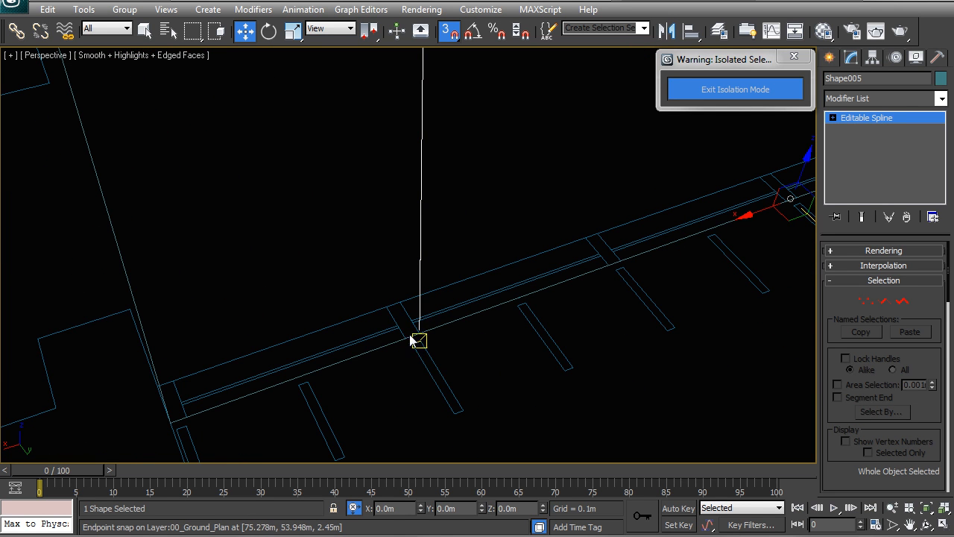
{"action": "middle_click_drag", "start_coordinate": [505, 371], "coordinate": [479, 369]}
{"action": "scroll", "coordinate": [480, 370], "scroll_direction": "down", "scroll_amount": 2}
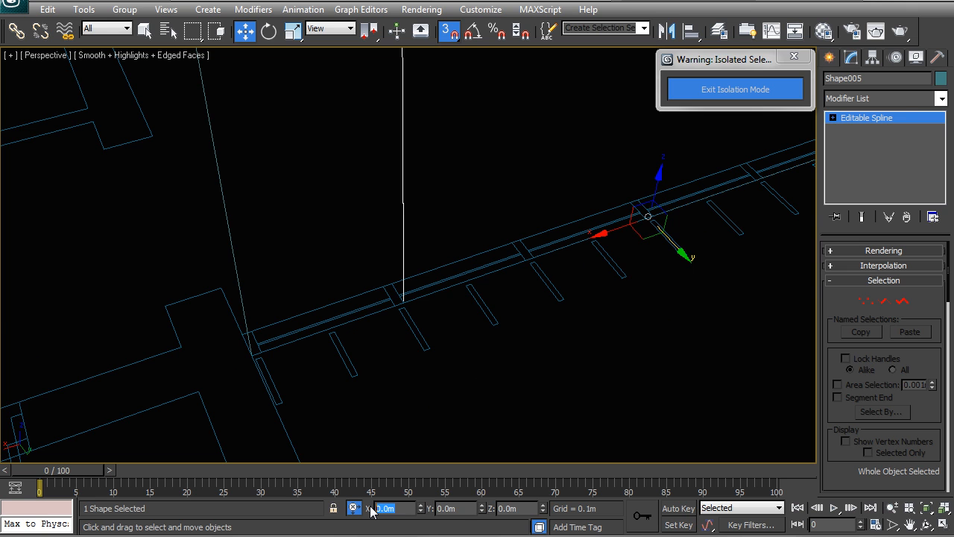
{"action": "key", "text": "Return"}
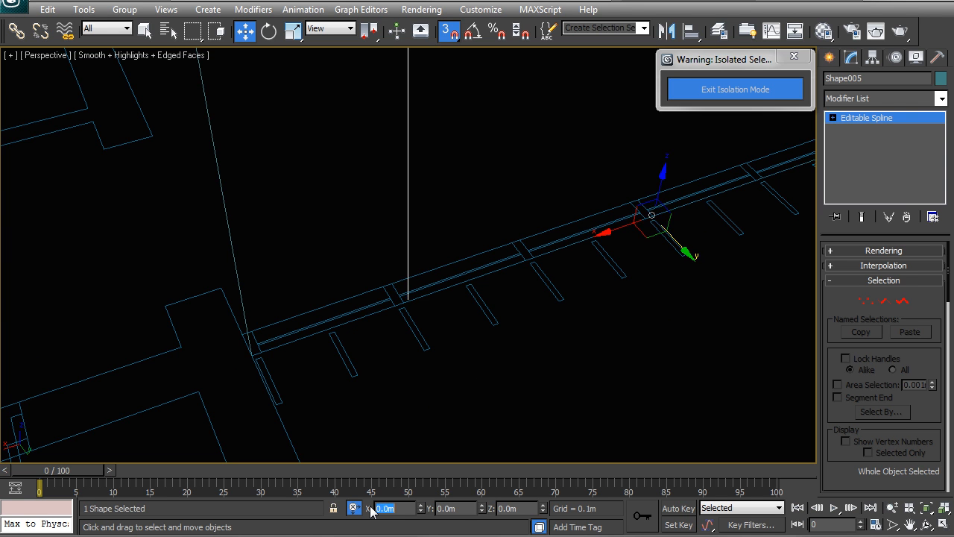
{"action": "middle_click_drag", "start_coordinate": [328, 335], "coordinate": [350, 336]}
{"action": "key", "text": "ctrl+z"}
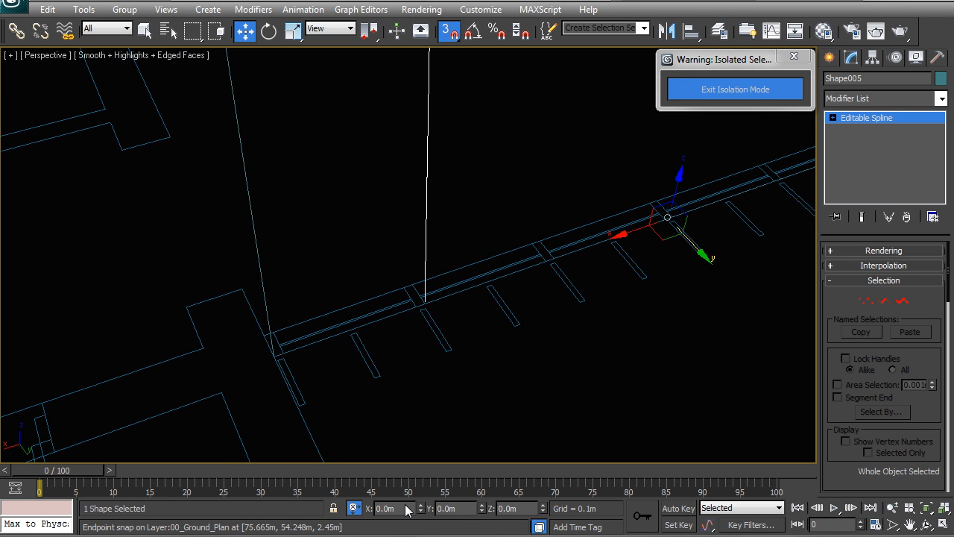
{"action": "key", "text": "Return"}
{"action": "middle_click_drag", "start_coordinate": [392, 336], "coordinate": [343, 291]}
{"action": "scroll", "coordinate": [372, 329], "scroll_direction": "down", "scroll_amount": 2}
Step: Center the vertical shape's pivot on the object using Affect Pivot Only
{"action": "left_click", "coordinate": [873, 58]}
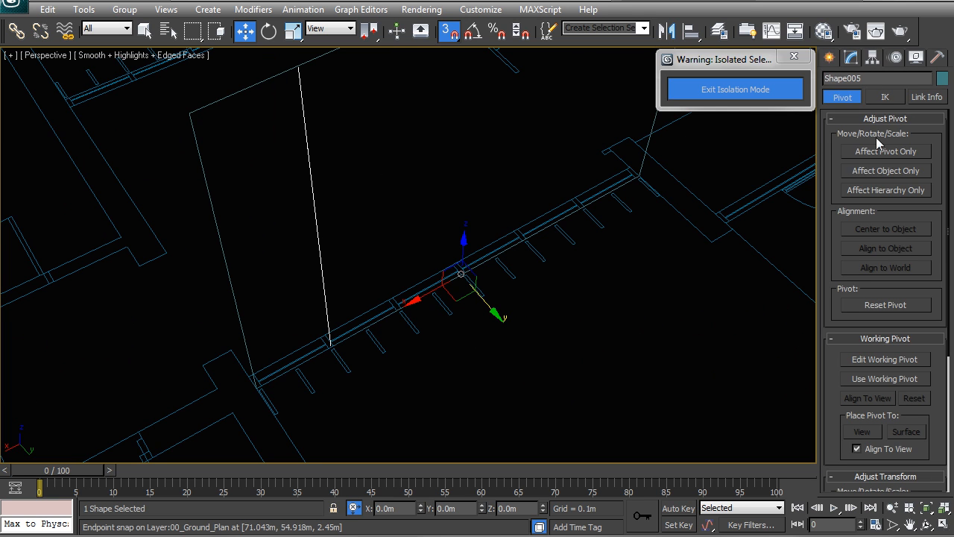
{"action": "left_click", "coordinate": [861, 155]}
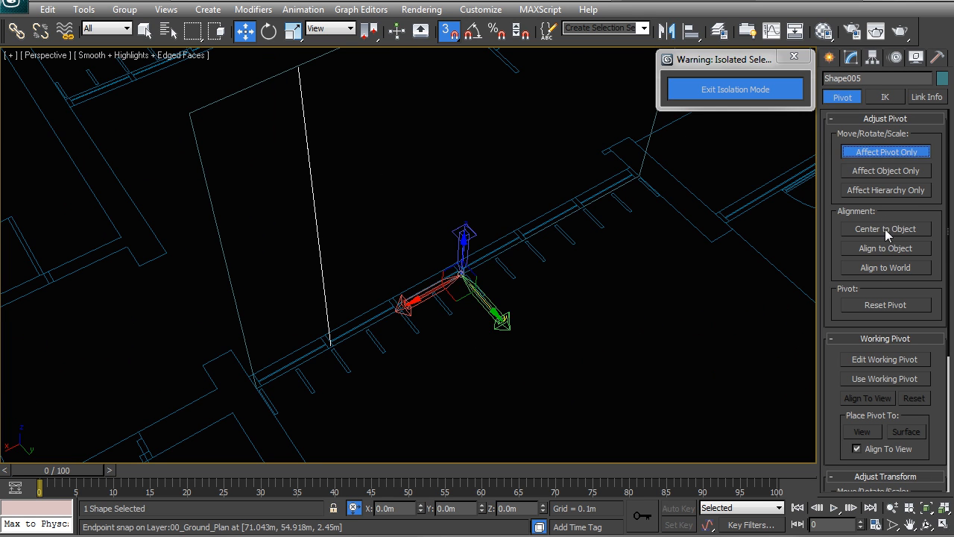
{"action": "left_click", "coordinate": [886, 230]}
{"action": "left_click", "coordinate": [876, 159]}
Step: Clone the vertical shape as instances along the partition to form mullions
{"action": "middle_click_drag", "start_coordinate": [522, 254], "coordinate": [447, 231], "text": "alt"}
{"action": "scroll", "coordinate": [392, 276], "scroll_direction": "up", "scroll_amount": 8}
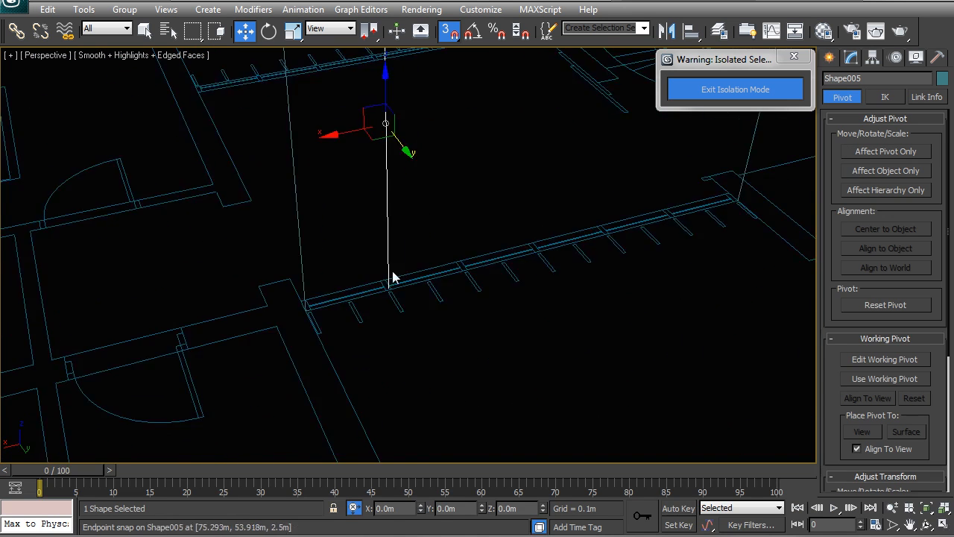
{"action": "mouse_move", "coordinate": [312, 322]}
{"action": "left_mouse_down", "text": "shift"}
{"action": "mouse_move", "coordinate": [370, 330]}
{"action": "mouse_move", "coordinate": [536, 266]}
{"action": "left_mouse_up", "text": "shift"}
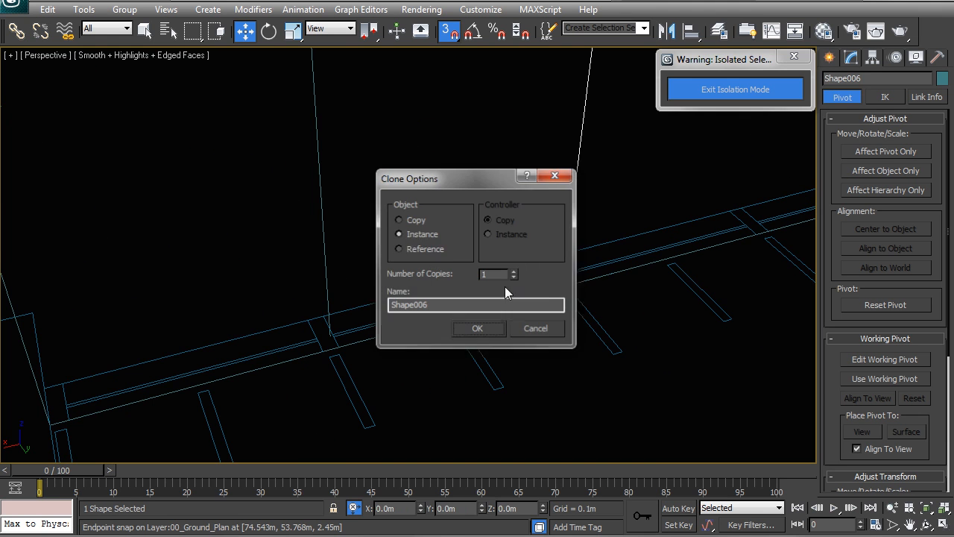
{"action": "left_click", "coordinate": [516, 270]}
{"action": "left_click", "coordinate": [515, 271]}
{"action": "left_click", "coordinate": [516, 272]}
{"action": "left_click", "coordinate": [478, 328]}
Step: Select the partition's outer frame shape and apply a Sweep modifier to it
{"action": "key", "text": "z"}
{"action": "scroll", "coordinate": [659, 298], "scroll_direction": "down", "scroll_amount": 2}
{"action": "middle_click_drag", "start_coordinate": [533, 319], "coordinate": [405, 365]}
{"action": "middle_click_drag", "start_coordinate": [295, 361], "coordinate": [526, 244]}
{"action": "scroll", "coordinate": [527, 245], "scroll_direction": "down", "scroll_amount": 2}
{"action": "mouse_move", "coordinate": [356, 255]}
{"action": "middle_mouse_down"}
{"action": "mouse_move", "coordinate": [430, 265]}
{"action": "mouse_move", "coordinate": [423, 285]}
{"action": "middle_mouse_up"}
{"action": "left_click", "coordinate": [425, 177]}
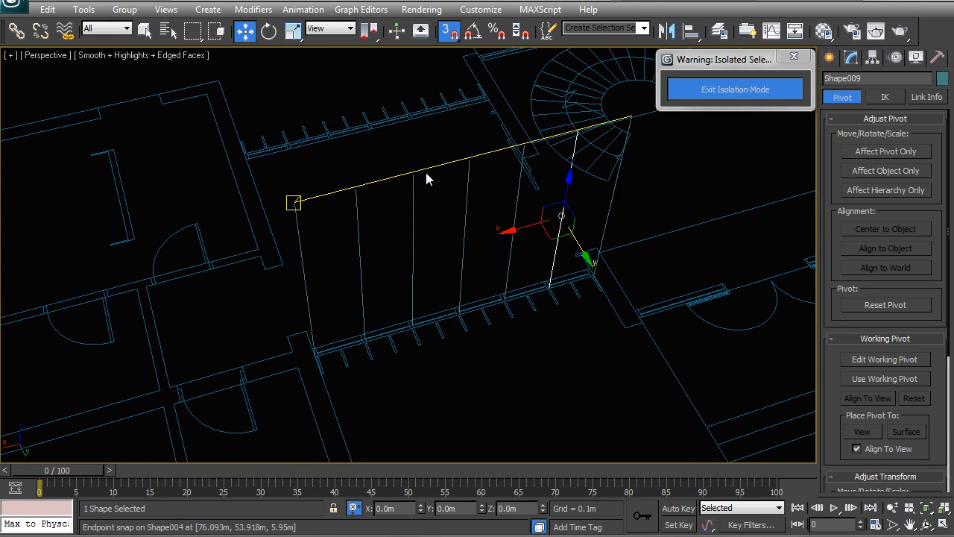
{"action": "left_click", "coordinate": [850, 58]}
{"action": "left_click", "coordinate": [871, 100]}
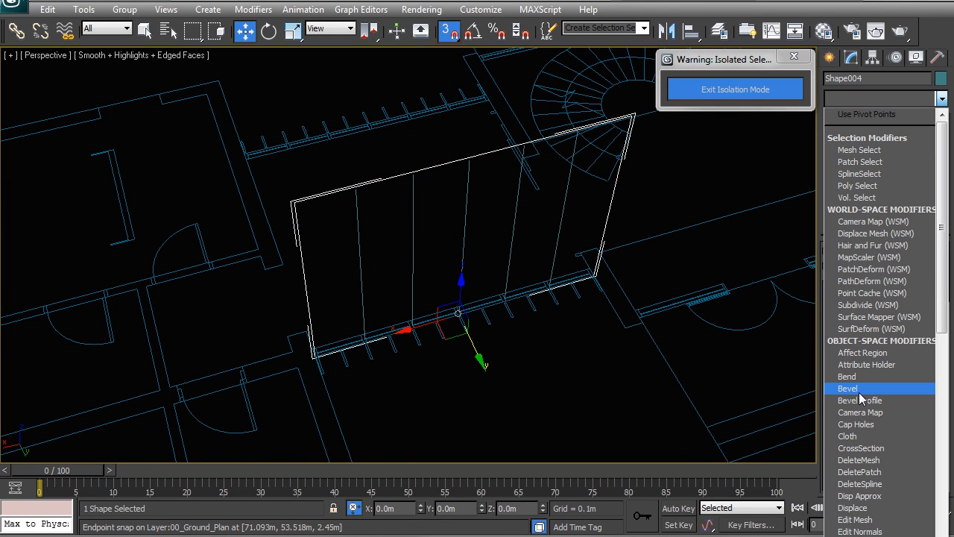
{"action": "type", "text": "sw"}
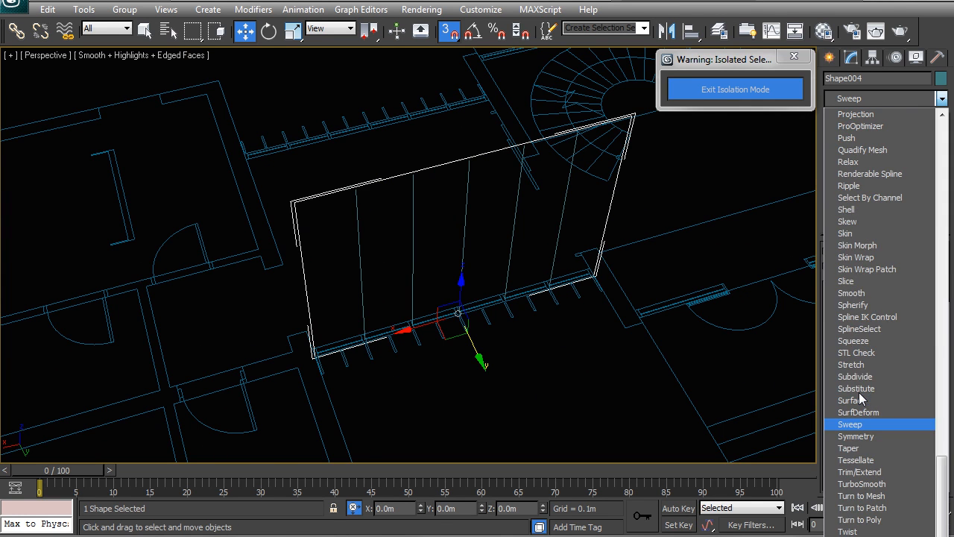
{"action": "key", "text": "Return"}
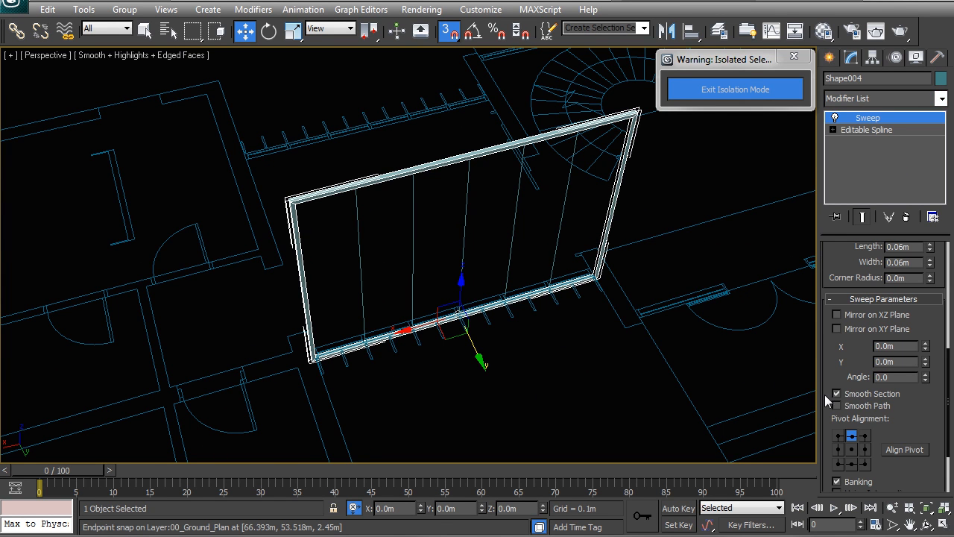
Step: Set the frame sweep's pivot alignment and its bar section to 0.05 m width and 0.15 m length
{"action": "middle_click_drag", "start_coordinate": [415, 344], "coordinate": [490, 285]}
{"action": "scroll", "coordinate": [491, 285], "scroll_direction": "up", "scroll_amount": 4}
{"action": "middle_click_drag", "start_coordinate": [635, 347], "coordinate": [517, 301]}
{"action": "left_click", "coordinate": [866, 439]}
{"action": "left_click", "coordinate": [866, 464]}
{"action": "middle_click_drag", "start_coordinate": [335, 289], "coordinate": [481, 314]}
{"action": "key", "text": "F3"}
{"action": "scroll", "coordinate": [928, 328], "scroll_direction": "up", "scroll_amount": 3}
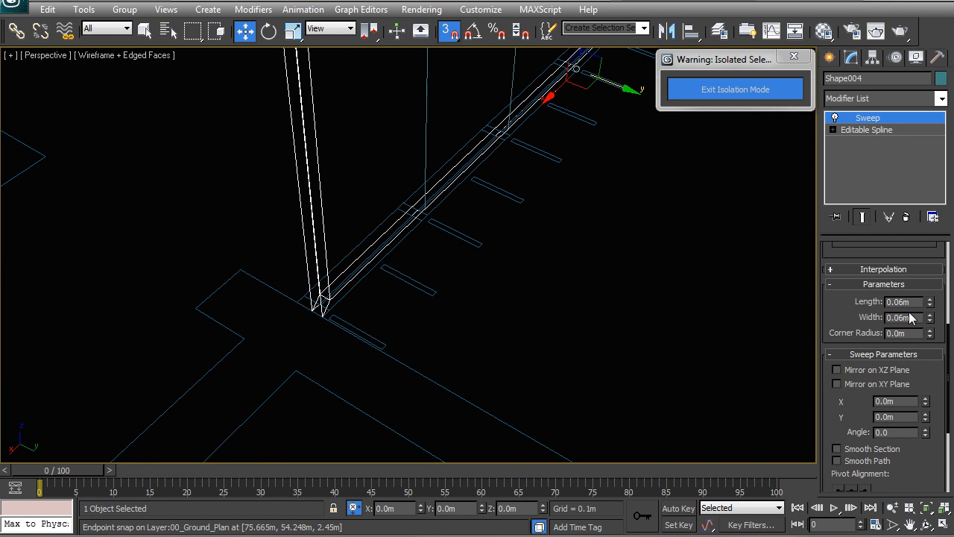
{"action": "type", "text": "0.05"}
{"action": "key", "text": "Return"}
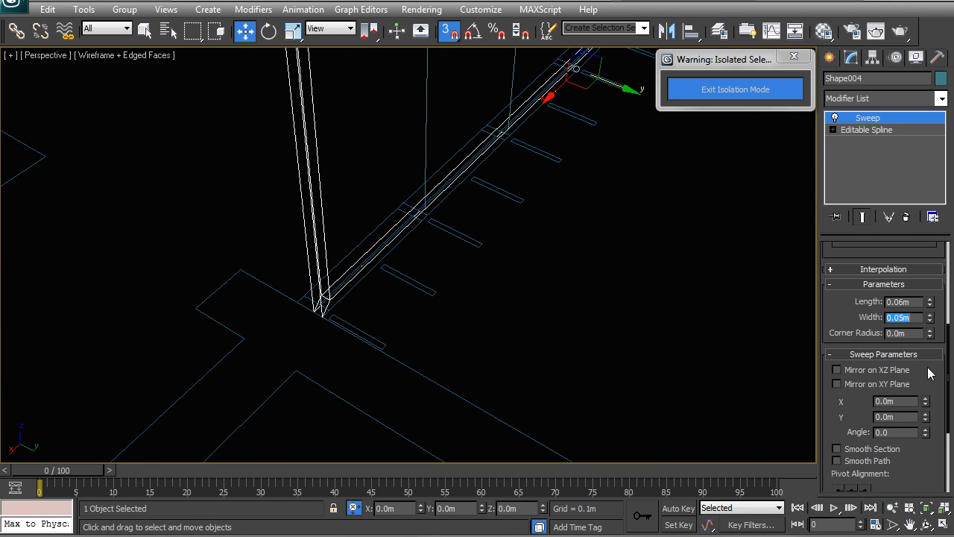
{"action": "type", "text": "0.15"}
{"action": "key", "text": "Return"}
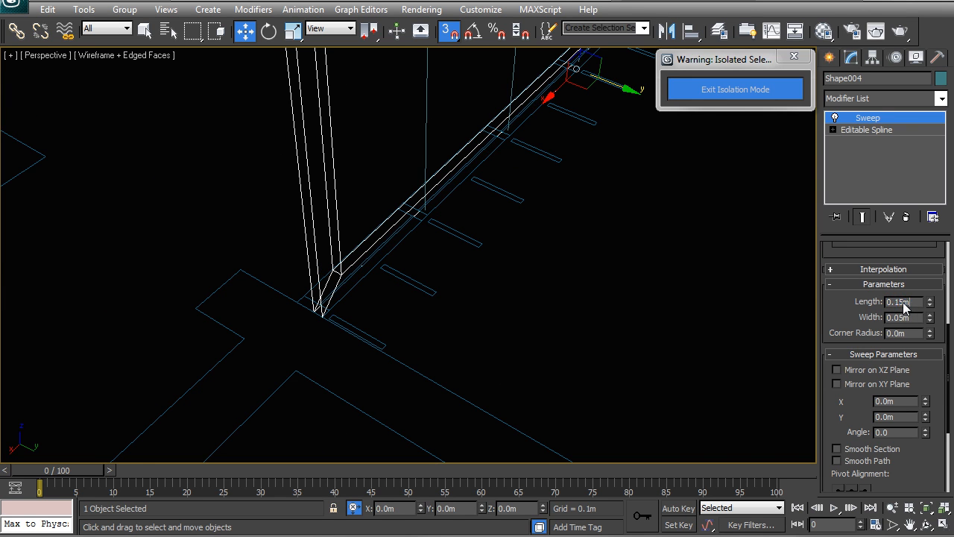
{"action": "key", "text": "Tab"}
{"action": "type", "text": "0.15"}
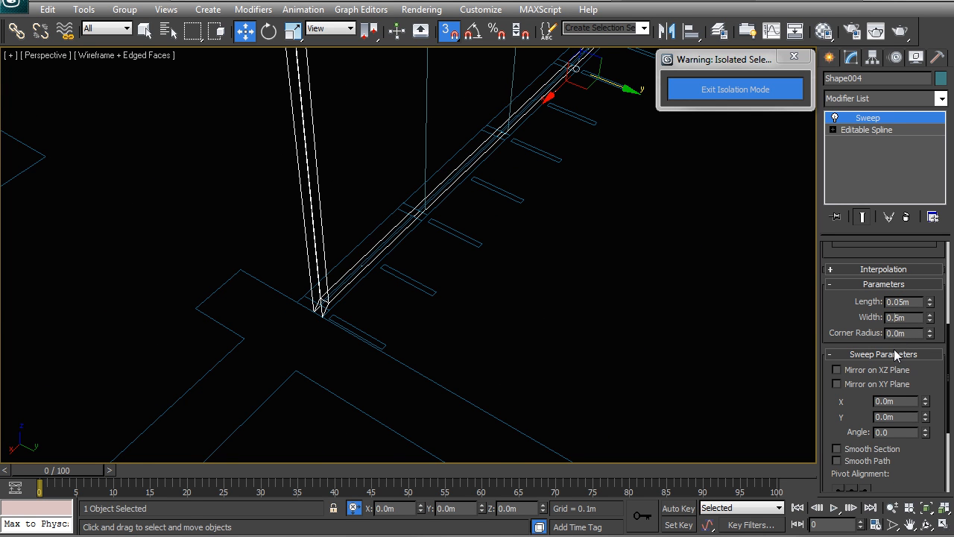
{"action": "key", "text": "Return"}
Step: Select the vertical mullion shapes and apply a Sweep modifier to them
{"action": "scroll", "coordinate": [510, 283], "scroll_direction": "down", "scroll_amount": 4}
{"action": "key", "text": "F3"}
{"action": "mouse_move", "coordinate": [505, 242]}
{"action": "middle_mouse_down"}
{"action": "mouse_move", "coordinate": [472, 305]}
{"action": "mouse_move", "coordinate": [412, 334]}
{"action": "mouse_move", "coordinate": [390, 252]}
{"action": "middle_mouse_up"}
{"action": "left_click", "coordinate": [389, 251]}
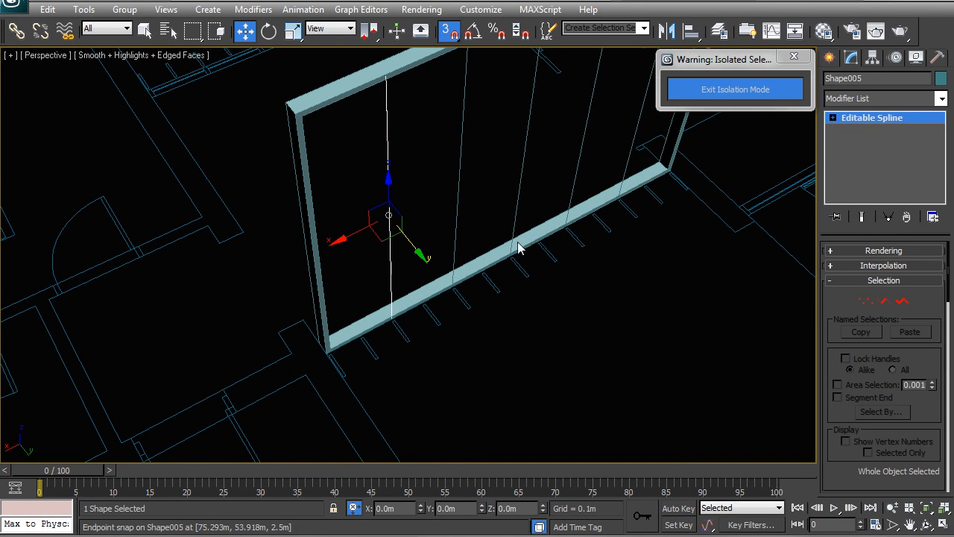
{"action": "left_click", "coordinate": [883, 98]}
{"action": "scroll", "coordinate": [861, 351], "scroll_direction": "down", "scroll_amount": 15}
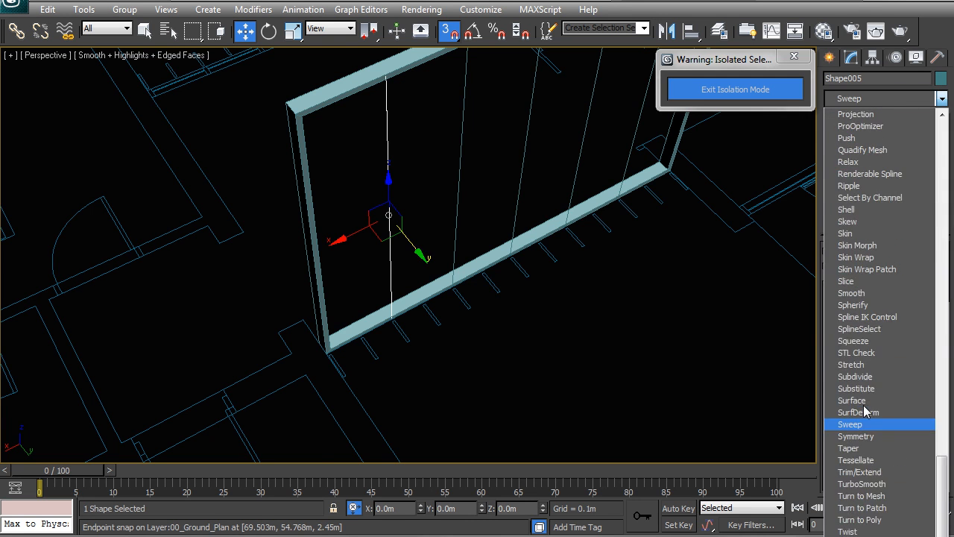
{"action": "left_click", "coordinate": [859, 422]}
Step: Set the mullions' sweep pivot alignment to the top-middle point
{"action": "middle_click_drag", "start_coordinate": [539, 221], "coordinate": [521, 263]}
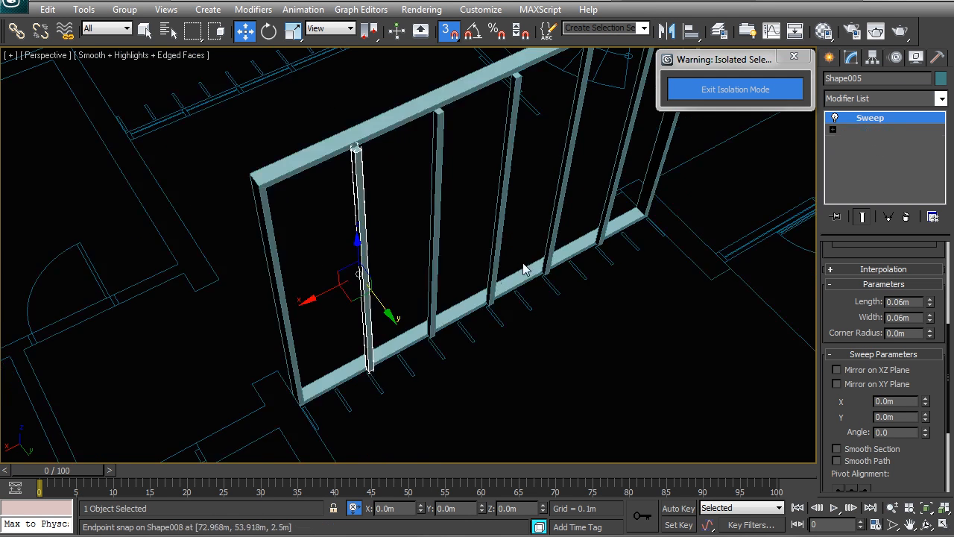
{"action": "scroll", "coordinate": [521, 262], "scroll_direction": "up", "scroll_amount": 3}
{"action": "scroll", "coordinate": [923, 452], "scroll_direction": "down", "scroll_amount": 1}
{"action": "scroll", "coordinate": [922, 454], "scroll_direction": "down", "scroll_amount": 5}
{"action": "left_click", "coordinate": [864, 402]}
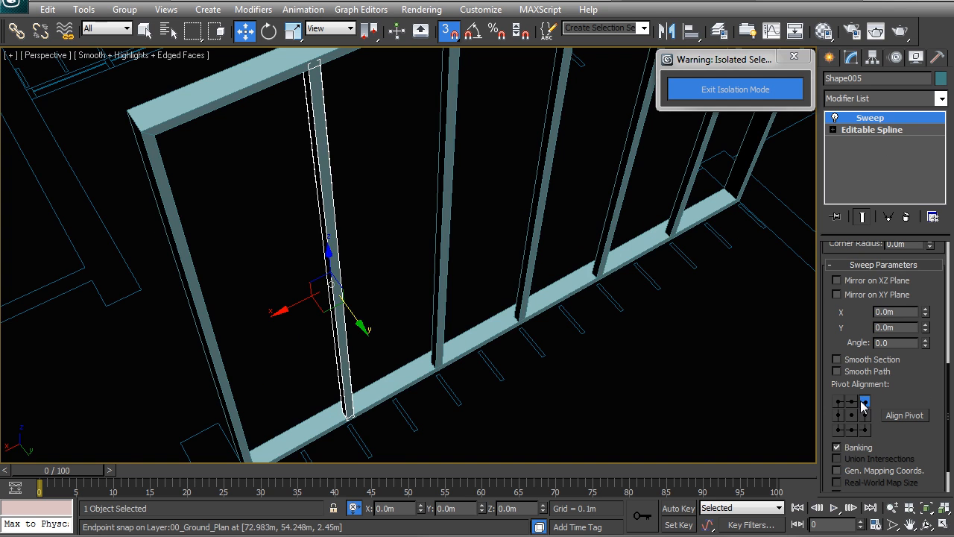
{"action": "left_click", "coordinate": [851, 401]}
{"action": "scroll", "coordinate": [417, 365], "scroll_direction": "up", "scroll_amount": 2}
{"action": "key", "text": "F3"}
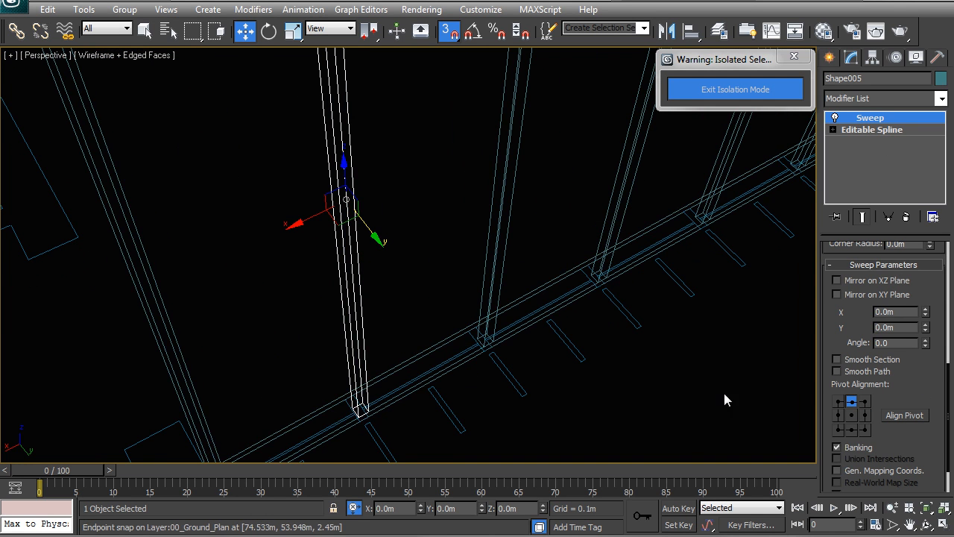
Step: Set the mullions' sweep section to 0.05 m width and 0.15 m length
{"action": "scroll", "coordinate": [915, 318], "scroll_direction": "up", "scroll_amount": 5}
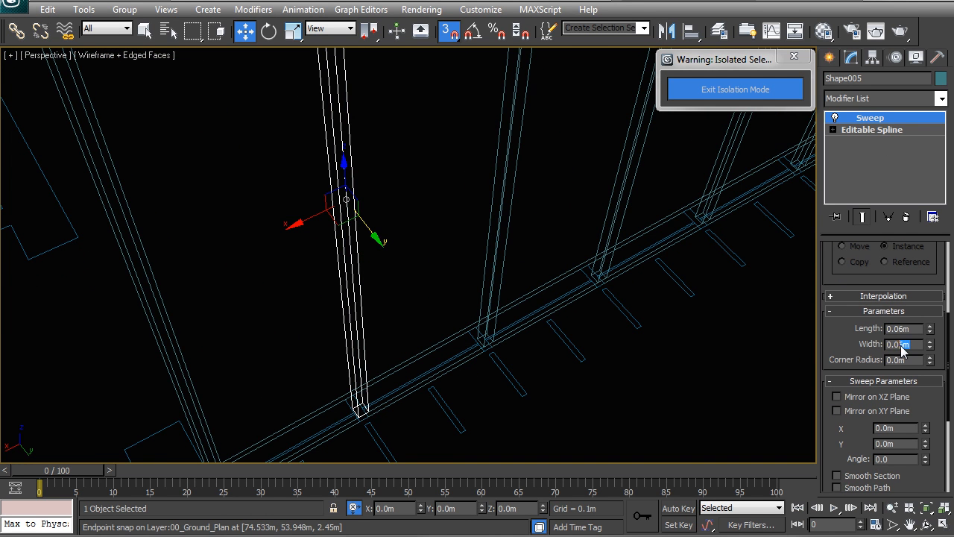
{"action": "key", "text": "Return"}
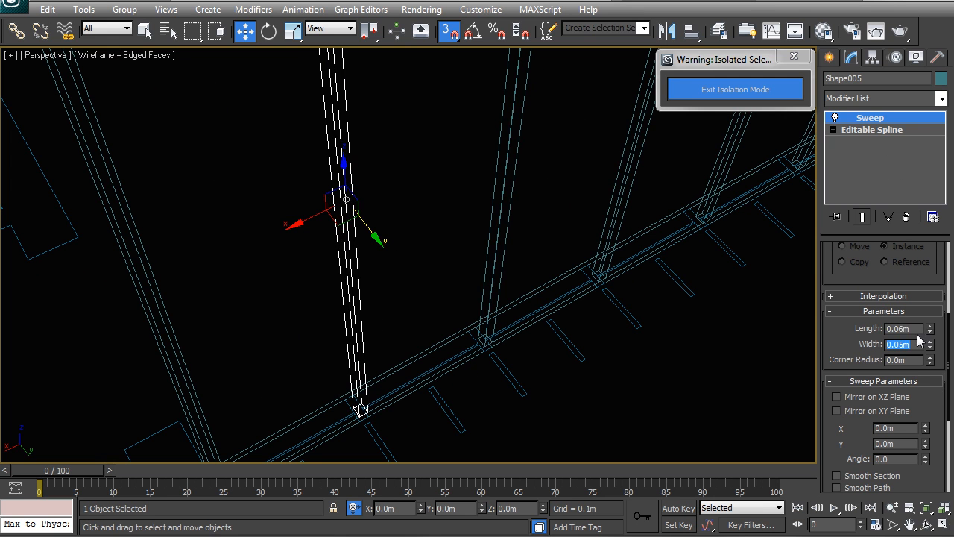
{"action": "type", "text": "0.15"}
{"action": "key", "text": "Return"}
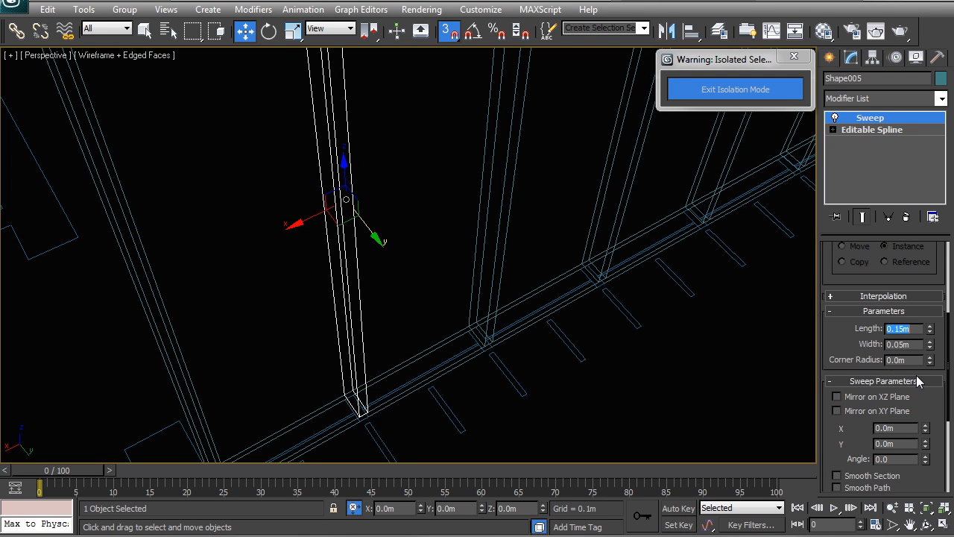
Step: Select the second partition's outer frame and clone it in place as a copy
{"action": "scroll", "coordinate": [373, 313], "scroll_direction": "down", "scroll_amount": 4}
{"action": "mouse_move", "coordinate": [405, 294]}
{"action": "middle_mouse_down", "text": "alt"}
{"action": "mouse_move", "coordinate": [439, 303]}
{"action": "mouse_move", "coordinate": [439, 265]}
{"action": "mouse_move", "coordinate": [514, 224]}
{"action": "middle_mouse_up", "text": "alt"}
{"action": "key", "text": "F3"}
{"action": "left_click", "coordinate": [353, 185]}
{"action": "middle_click_drag", "start_coordinate": [353, 185], "coordinate": [375, 253], "text": "alt"}
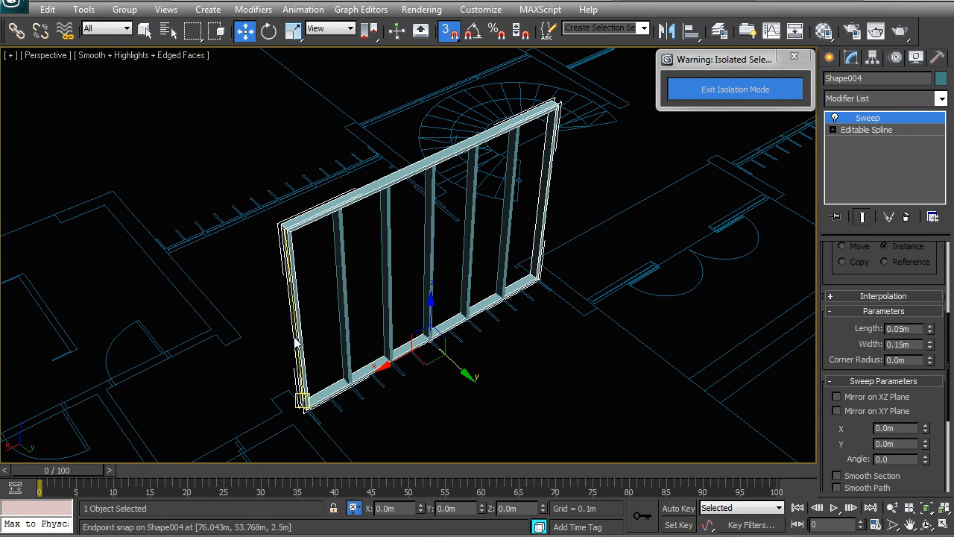
{"action": "scroll", "coordinate": [385, 277], "scroll_direction": "up", "scroll_amount": 3}
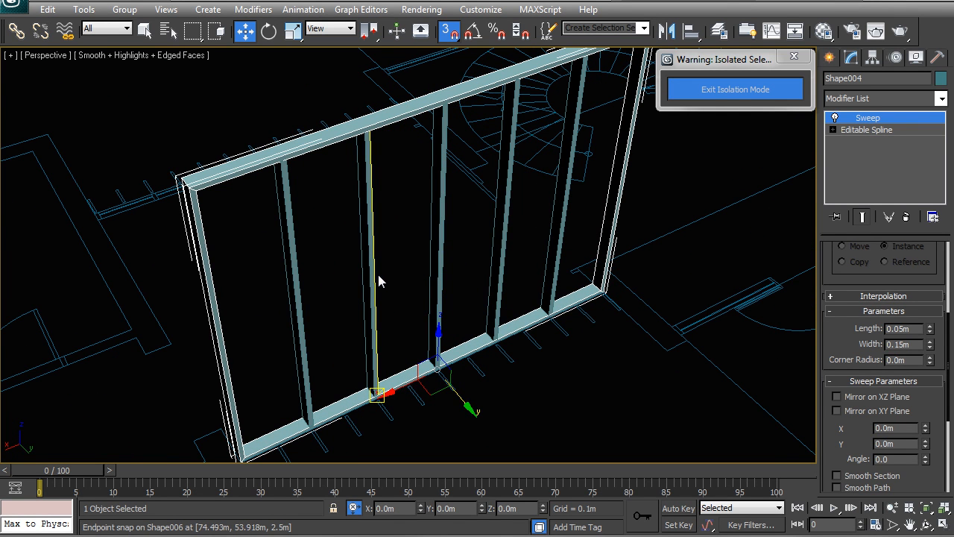
{"action": "left_click_drag", "start_coordinate": [378, 280], "coordinate": [384, 279], "text": "shift"}
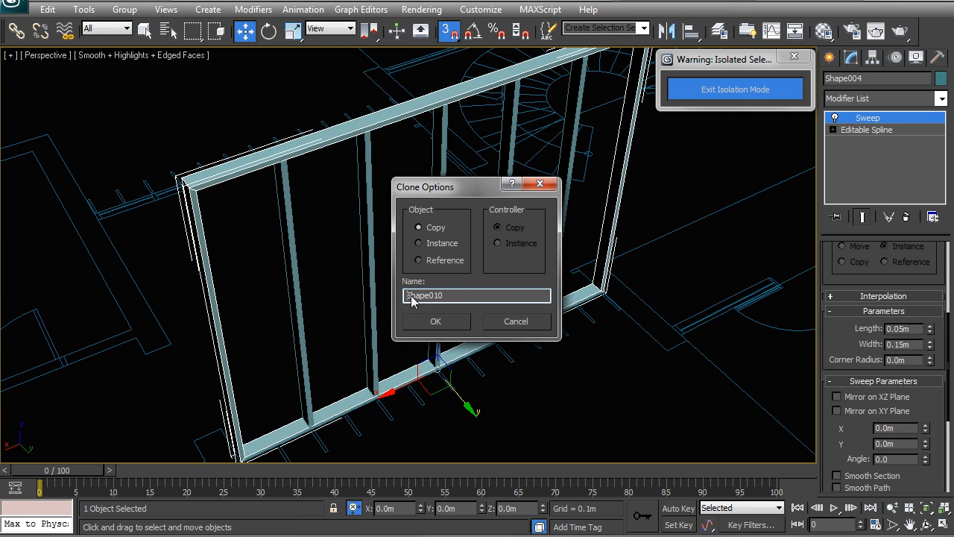
{"action": "left_click", "coordinate": [435, 320]}
Step: Remove the Sweep modifier from the copied frame and apply Edit Poly to turn its outline into a flat panel
{"action": "right_click", "coordinate": [871, 119]}
{"action": "left_click", "coordinate": [853, 142]}
{"action": "left_click", "coordinate": [883, 99]}
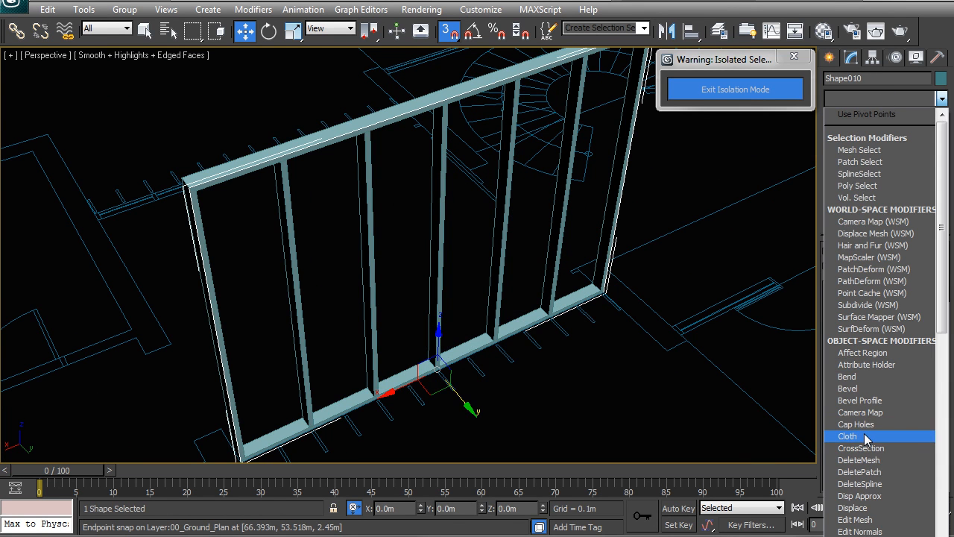
{"action": "key", "text": "e"}
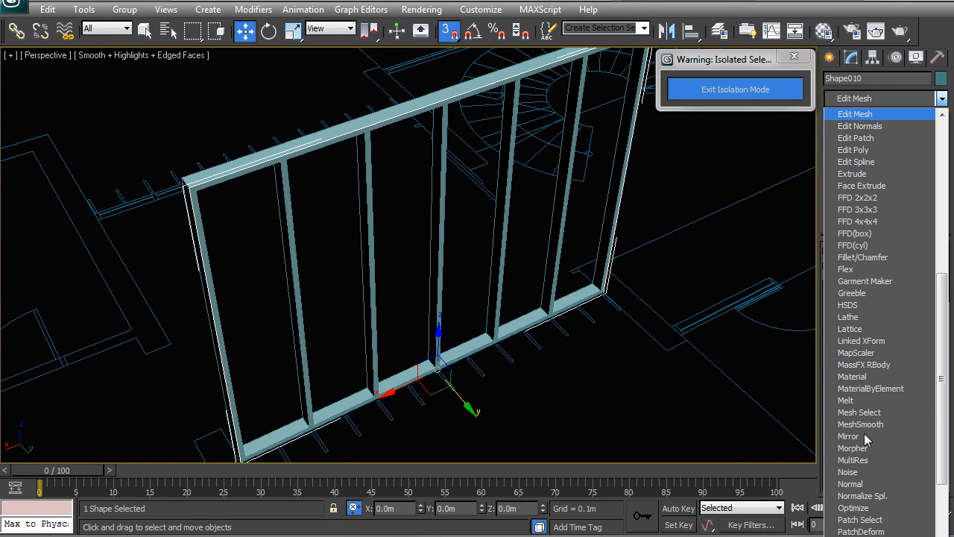
{"action": "left_click", "coordinate": [864, 152]}
Step: Select the panel's polygon and inset it by 0.04 m
{"action": "mouse_move", "coordinate": [469, 286]}
{"action": "middle_mouse_down"}
{"action": "mouse_move", "coordinate": [500, 285]}
{"action": "mouse_move", "coordinate": [479, 288]}
{"action": "middle_mouse_up"}
{"action": "key", "text": "4"}
{"action": "left_click", "coordinate": [422, 325]}
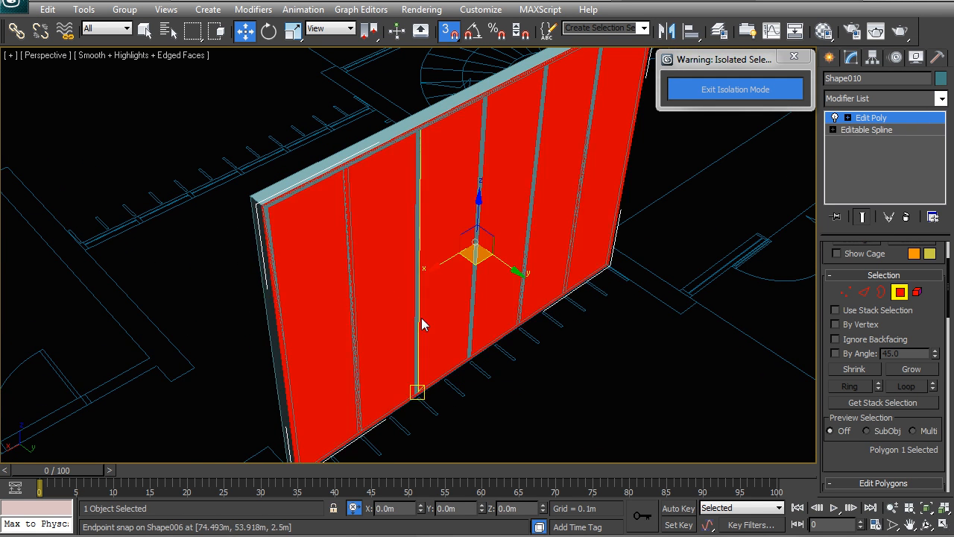
{"action": "middle_click_drag", "start_coordinate": [422, 325], "coordinate": [395, 326], "text": "alt"}
{"action": "scroll", "coordinate": [952, 296], "scroll_direction": "down", "scroll_amount": 5}
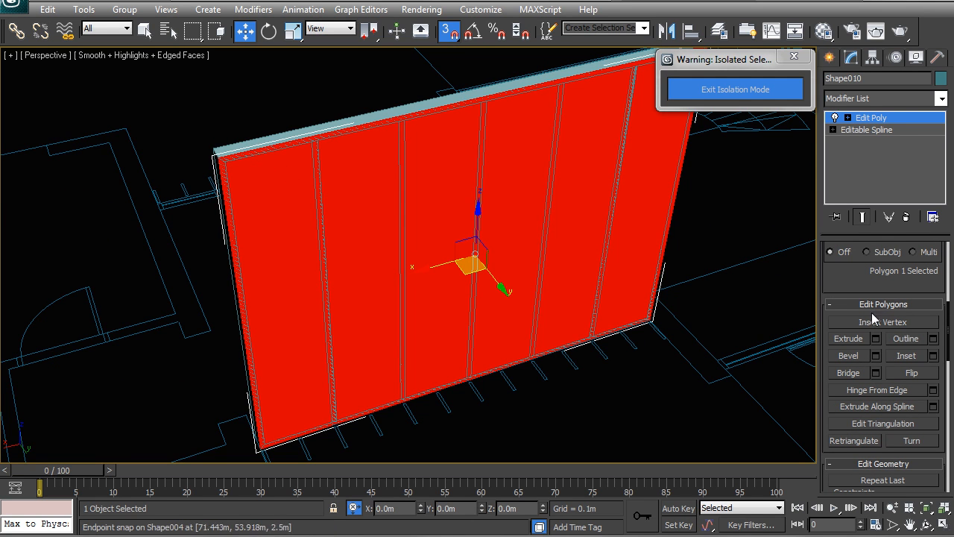
{"action": "left_click", "coordinate": [933, 355]}
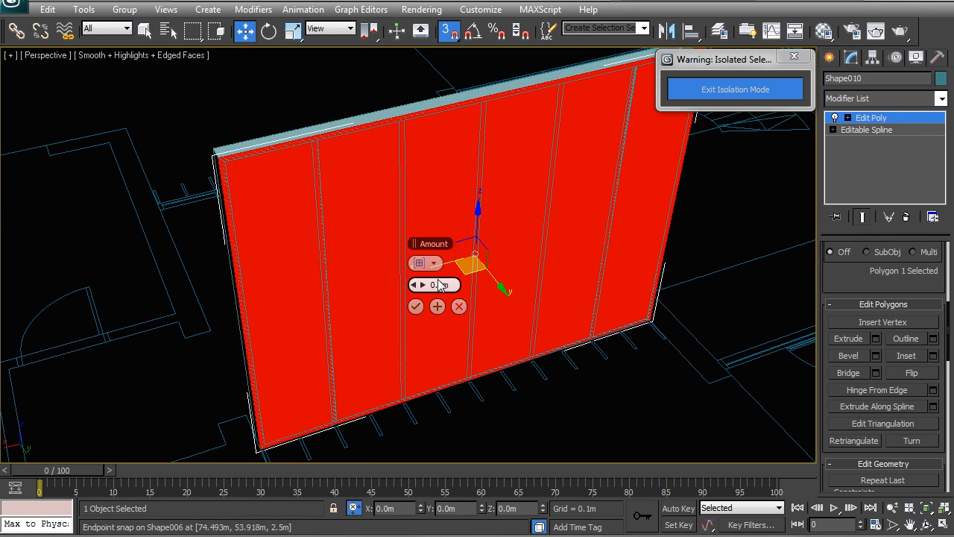
{"action": "key", "text": "Return"}
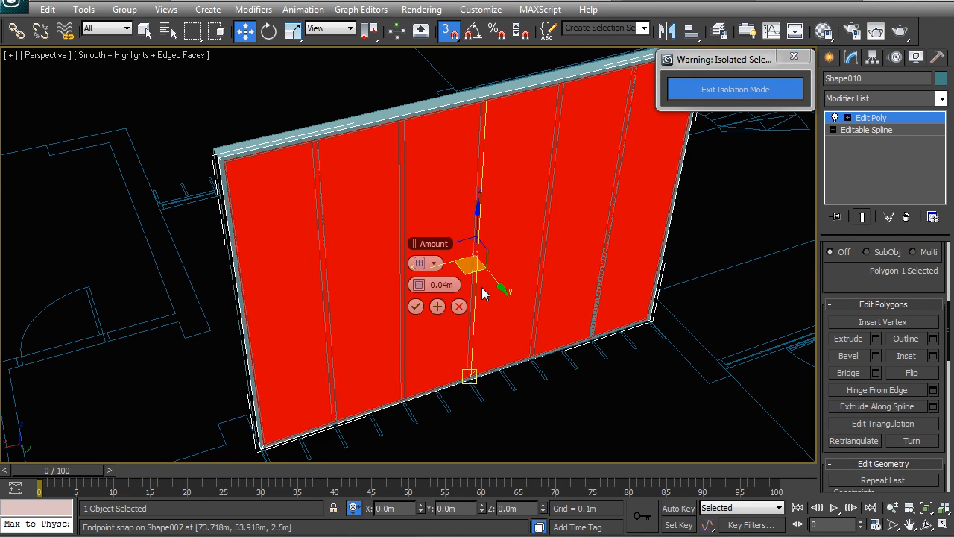
{"action": "left_click", "coordinate": [416, 307]}
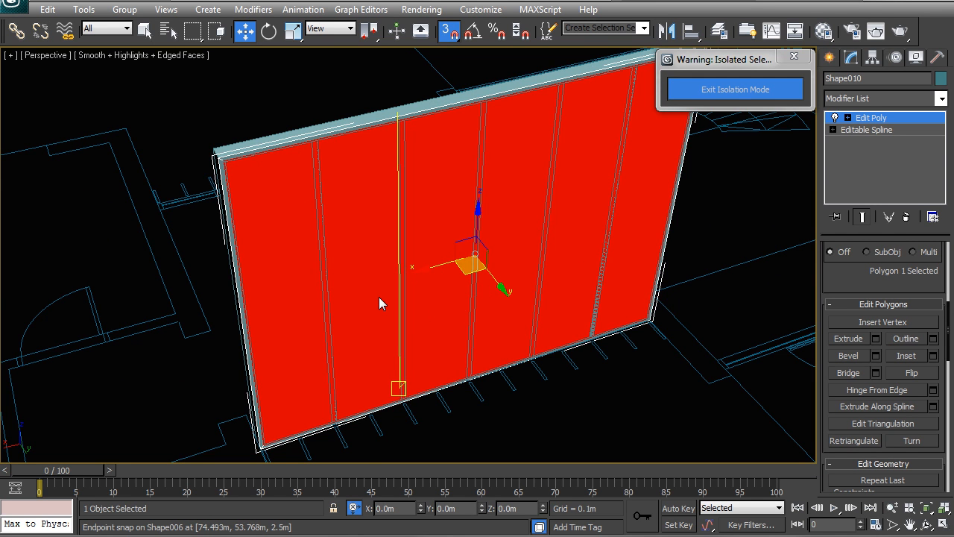
Step: Invert the polygon selection to the inset border ring and remove it, keeping only the inner pane
{"action": "key", "text": "ctrl+i"}
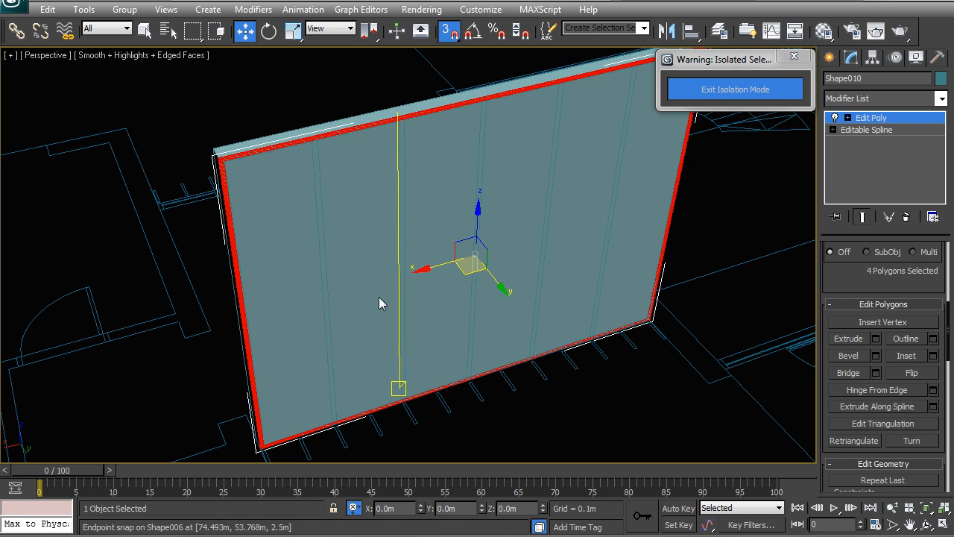
{"action": "key", "text": "ctrl+d"}
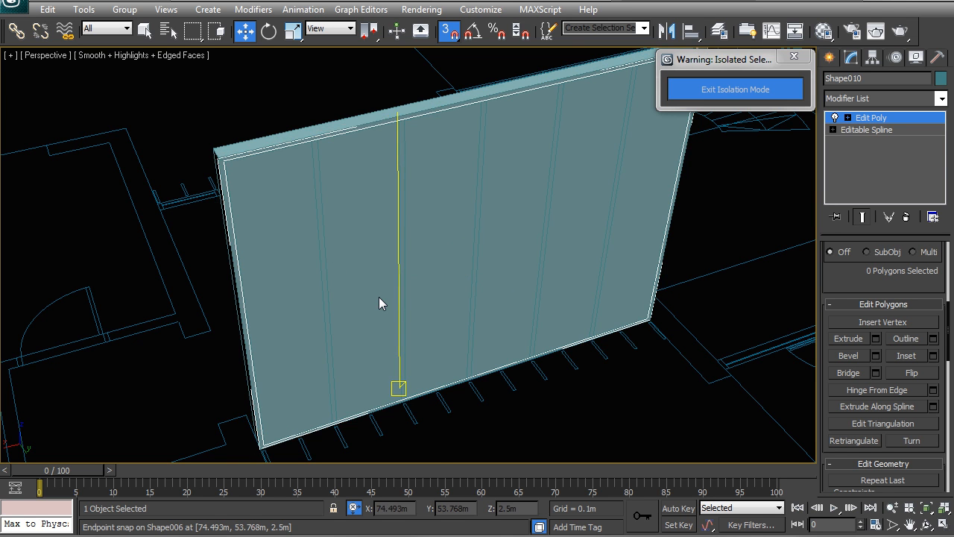
Step: Return to object level, apply a Shell modifier to the glass pane, and move it to the frame's centre line
{"action": "right_click", "coordinate": [292, 239]}
{"action": "key", "text": "Escape"}
{"action": "right_click", "coordinate": [274, 220]}
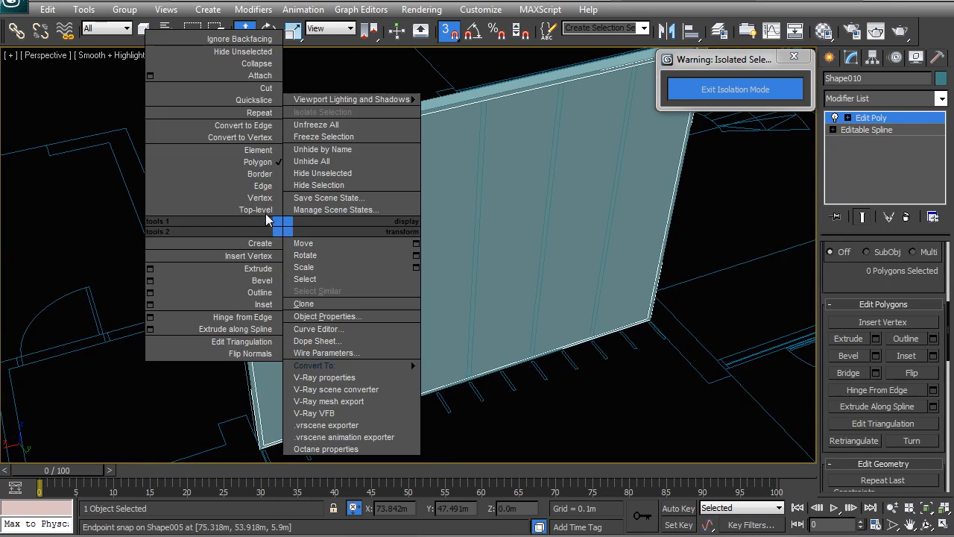
{"action": "left_click", "coordinate": [273, 209]}
{"action": "mouse_move", "coordinate": [276, 222]}
{"action": "middle_mouse_down", "text": "alt"}
{"action": "mouse_move", "coordinate": [440, 238]}
{"action": "mouse_move", "coordinate": [426, 234]}
{"action": "mouse_move", "coordinate": [448, 343]}
{"action": "middle_mouse_up", "text": "alt"}
{"action": "key", "text": "t"}
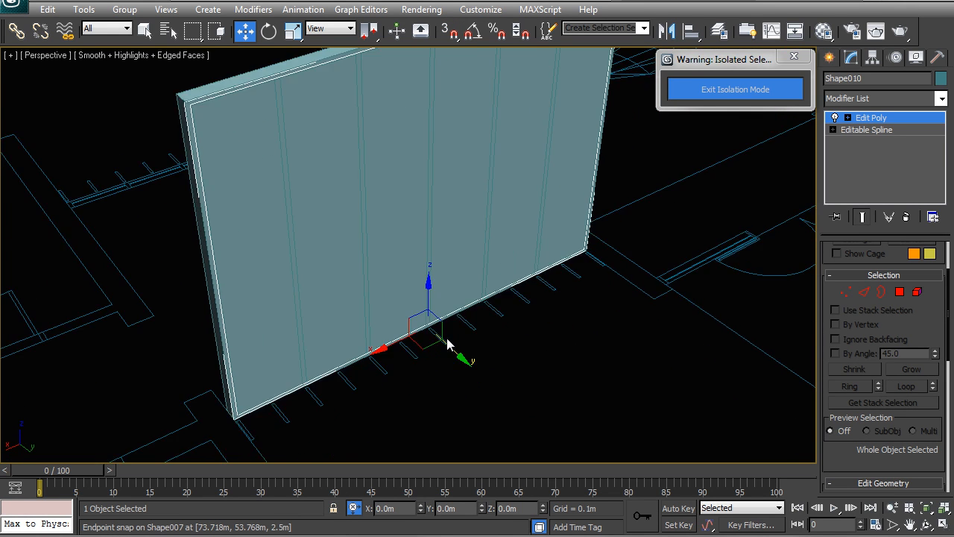
{"action": "key", "text": "z"}
{"action": "key", "text": "F3"}
{"action": "scroll", "coordinate": [424, 315], "scroll_direction": "up", "scroll_amount": 6}
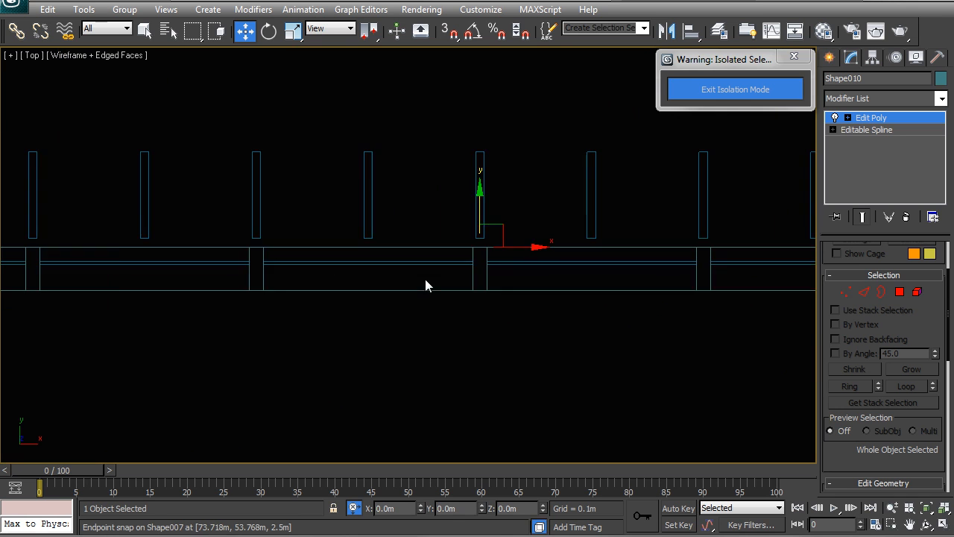
{"action": "left_click_drag", "start_coordinate": [465, 199], "coordinate": [473, 228]}
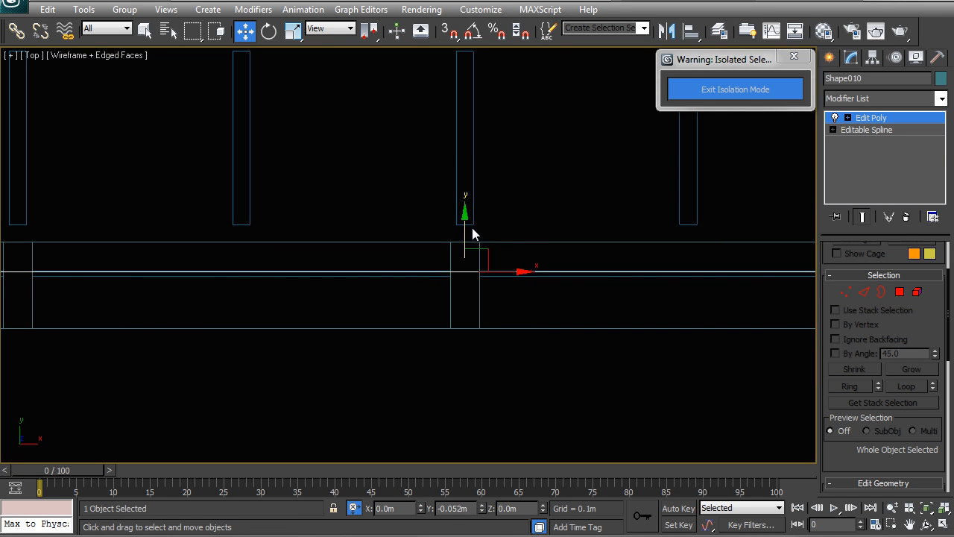
{"action": "left_click", "coordinate": [868, 100]}
{"action": "scroll", "coordinate": [858, 462], "scroll_direction": "down", "scroll_amount": 4}
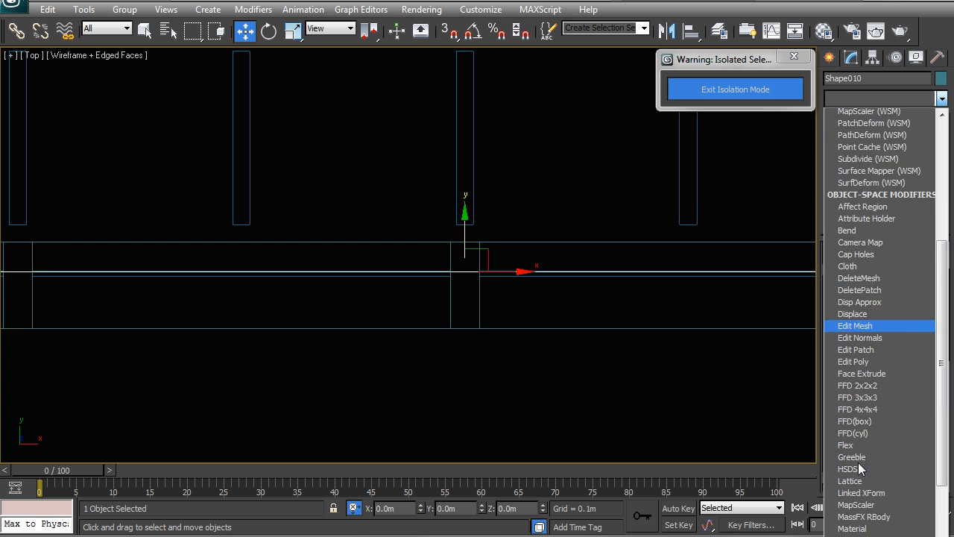
{"action": "key", "text": "s"}
{"action": "key", "text": "h"}
{"action": "key", "text": "Return"}
{"action": "middle_click_drag", "start_coordinate": [472, 250], "coordinate": [492, 256]}
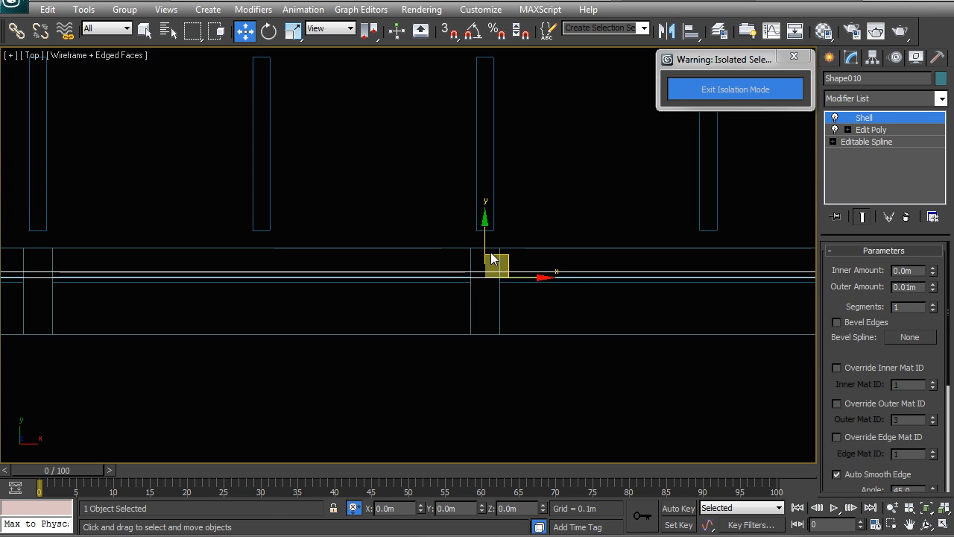
{"action": "left_click_drag", "start_coordinate": [484, 232], "coordinate": [483, 238]}
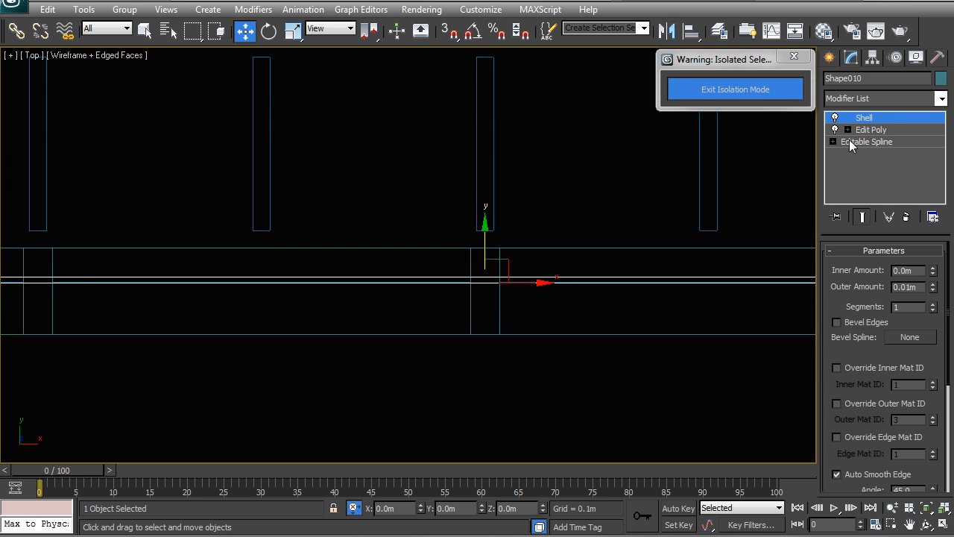
Step: Insert a Tessellate modifier below Shell with tension 0 and 2 iterations
{"action": "left_click", "coordinate": [869, 130]}
{"action": "left_click", "coordinate": [888, 98]}
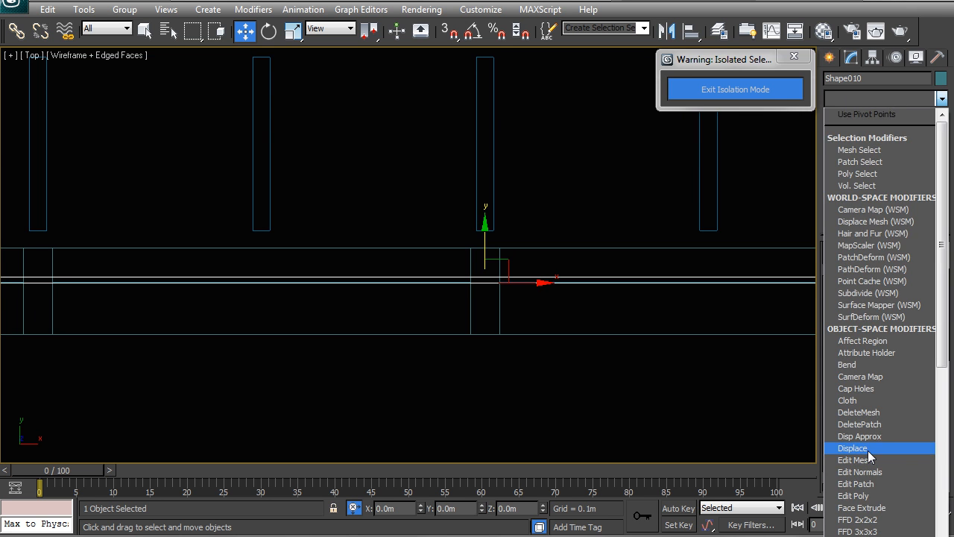
{"action": "scroll", "coordinate": [867, 451], "scroll_direction": "down", "scroll_amount": 6}
{"action": "key", "text": "t"}
{"action": "key", "text": "e"}
{"action": "key", "text": "Return"}
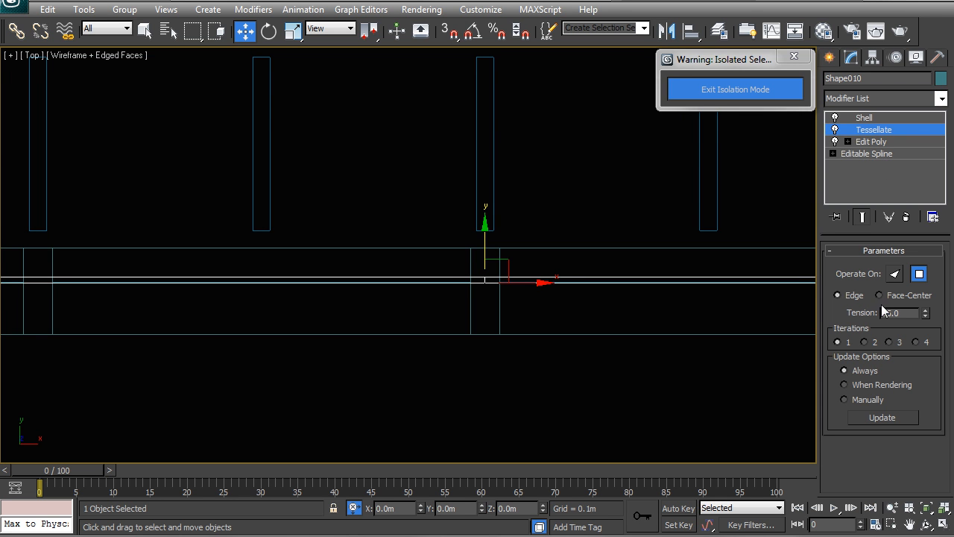
{"action": "right_click", "coordinate": [926, 313]}
{"action": "middle_click_drag", "start_coordinate": [459, 283], "coordinate": [450, 271]}
{"action": "key", "text": "p"}
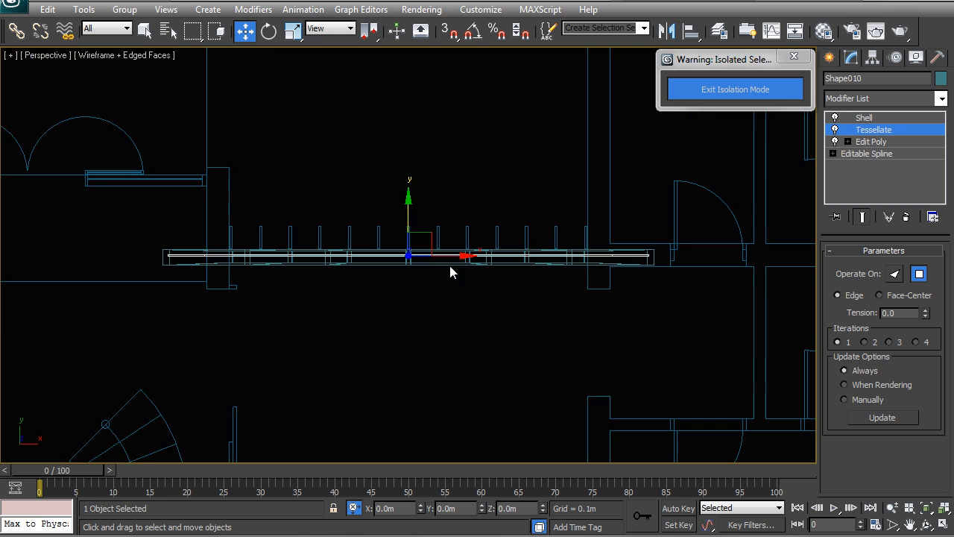
{"action": "middle_click_drag", "start_coordinate": [513, 247], "coordinate": [315, 186], "text": "alt"}
{"action": "key", "text": "F3"}
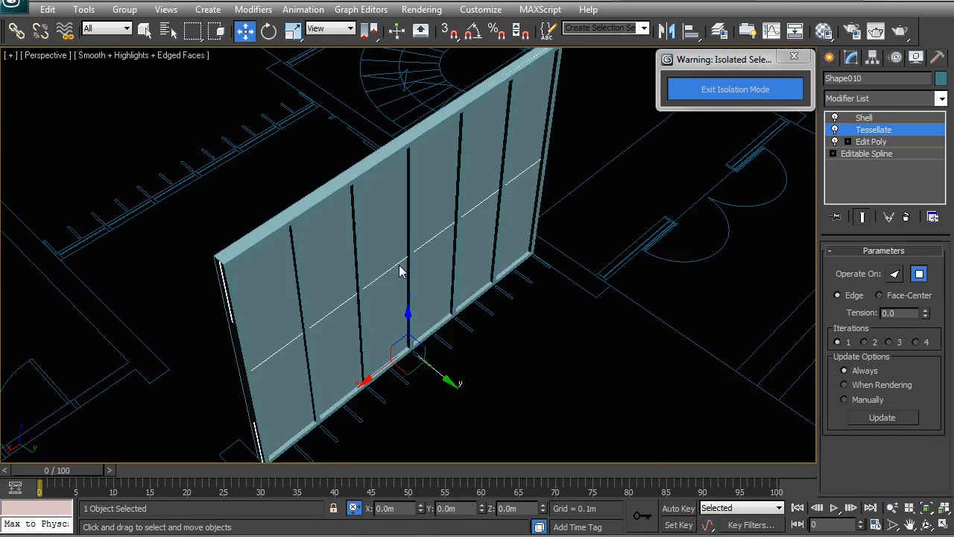
{"action": "middle_click_drag", "start_coordinate": [400, 271], "coordinate": [355, 248], "text": "alt"}
{"action": "left_click", "coordinate": [865, 341]}
Step: Select the glass pane and make it display see-through
{"action": "middle_click_drag", "start_coordinate": [458, 269], "coordinate": [583, 356], "text": "alt"}
{"action": "left_click", "coordinate": [583, 356]}
{"action": "middle_click_drag", "start_coordinate": [360, 273], "coordinate": [390, 288], "text": "alt"}
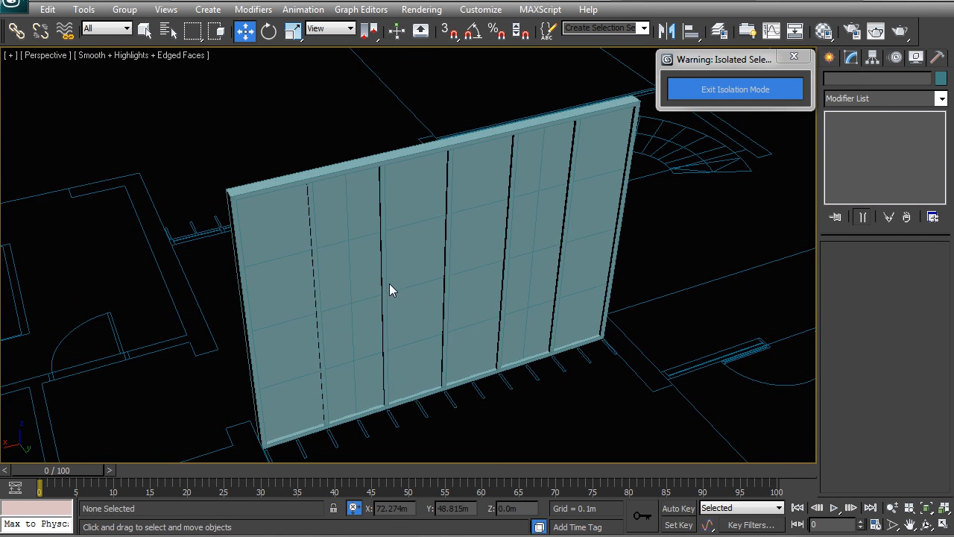
{"action": "left_click", "coordinate": [398, 277]}
{"action": "key", "text": "alt+x"}
{"action": "left_click", "coordinate": [492, 357]}
{"action": "mouse_move", "coordinate": [492, 357]}
{"action": "middle_mouse_down", "text": "alt"}
{"action": "mouse_move", "coordinate": [437, 321]}
{"action": "mouse_move", "coordinate": [491, 341]}
{"action": "mouse_move", "coordinate": [460, 353]}
{"action": "mouse_move", "coordinate": [484, 370]}
{"action": "mouse_move", "coordinate": [453, 372]}
{"action": "mouse_move", "coordinate": [482, 371]}
{"action": "middle_mouse_up", "text": "alt"}
{"action": "scroll", "coordinate": [483, 371], "scroll_direction": "down", "scroll_amount": 5}
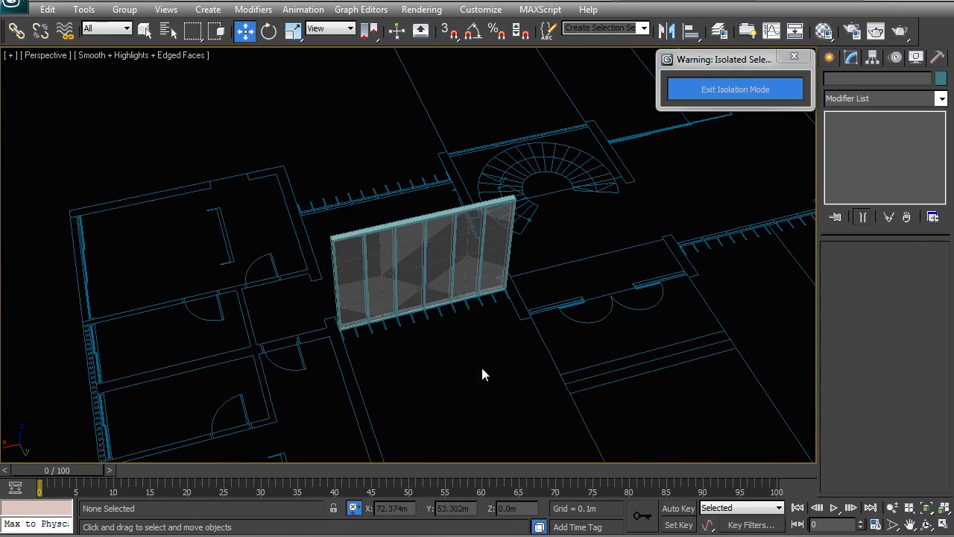
Step: Select all seven partition objects with a crossing window and open the Layer manager
{"action": "scroll", "coordinate": [411, 263], "scroll_direction": "up", "scroll_amount": 5}
{"action": "middle_click_drag", "start_coordinate": [450, 276], "coordinate": [440, 250]}
{"action": "left_click", "coordinate": [441, 254]}
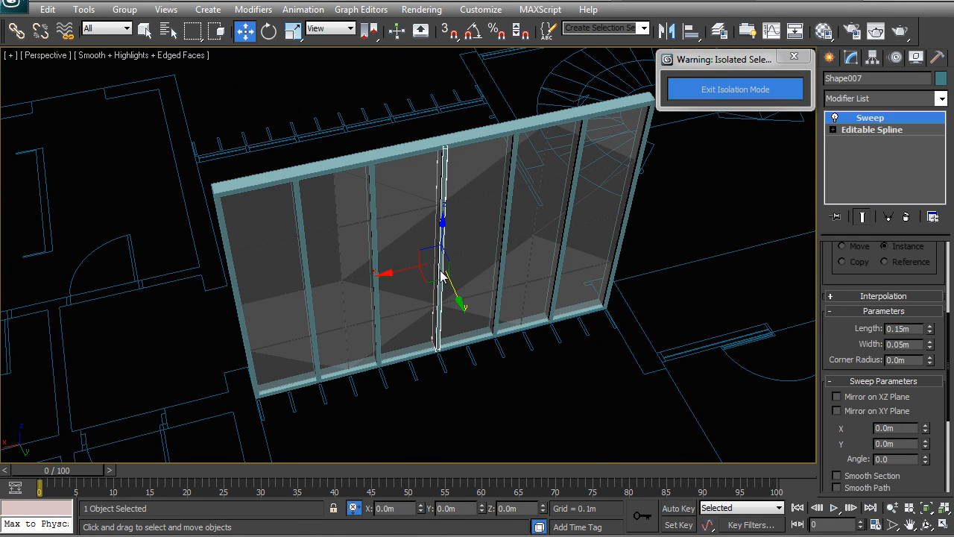
{"action": "left_click", "coordinate": [513, 390]}
{"action": "scroll", "coordinate": [448, 290], "scroll_direction": "down", "scroll_amount": 2}
{"action": "left_click", "coordinate": [218, 32]}
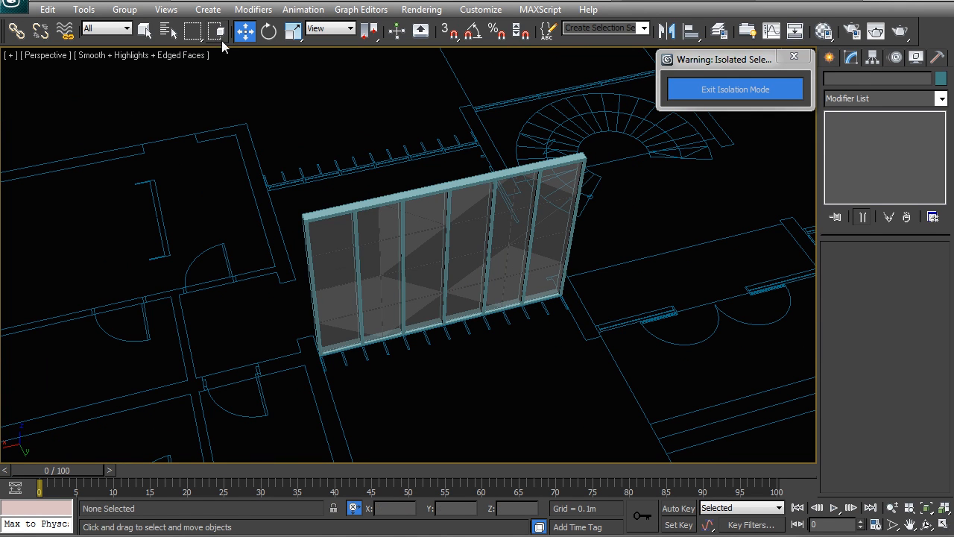
{"action": "left_click_drag", "start_coordinate": [583, 419], "coordinate": [231, 112]}
{"action": "left_click_drag", "start_coordinate": [579, 409], "coordinate": [251, 115]}
{"action": "mouse_move", "coordinate": [605, 440]}
{"action": "left_mouse_down"}
{"action": "mouse_move", "coordinate": [264, 124]}
{"action": "mouse_move", "coordinate": [250, 77]}
{"action": "left_mouse_up"}
{"action": "key", "text": "z"}
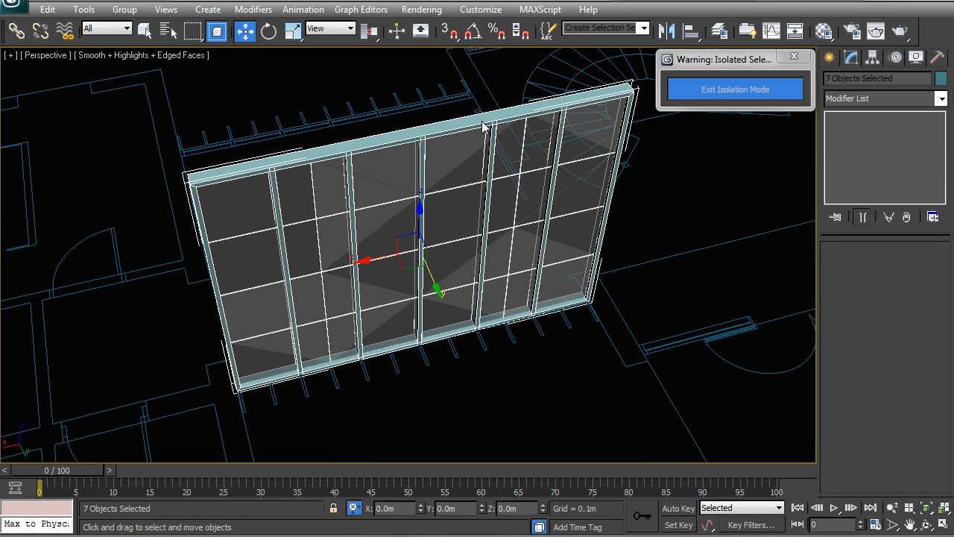
{"action": "left_click", "coordinate": [719, 31]}
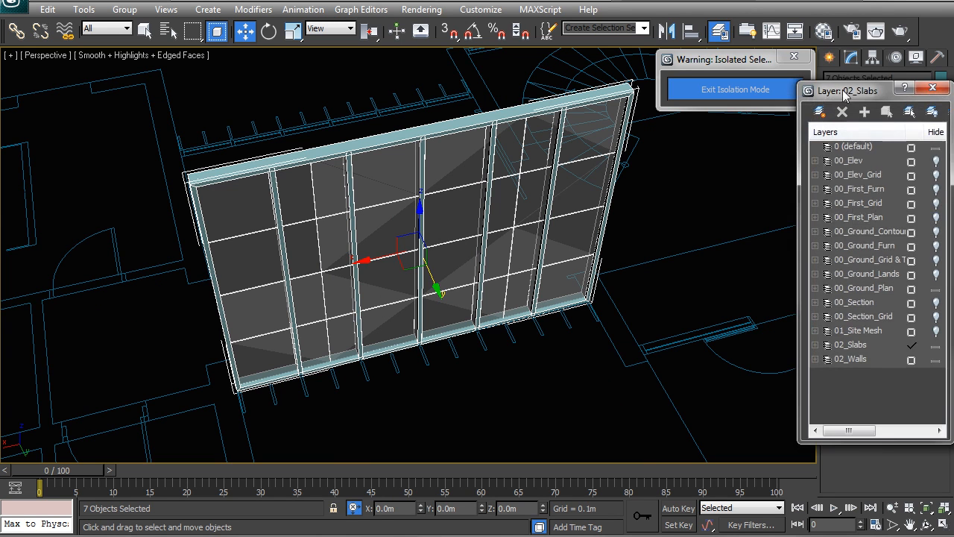
{"action": "left_click_drag", "start_coordinate": [871, 93], "coordinate": [799, 108]}
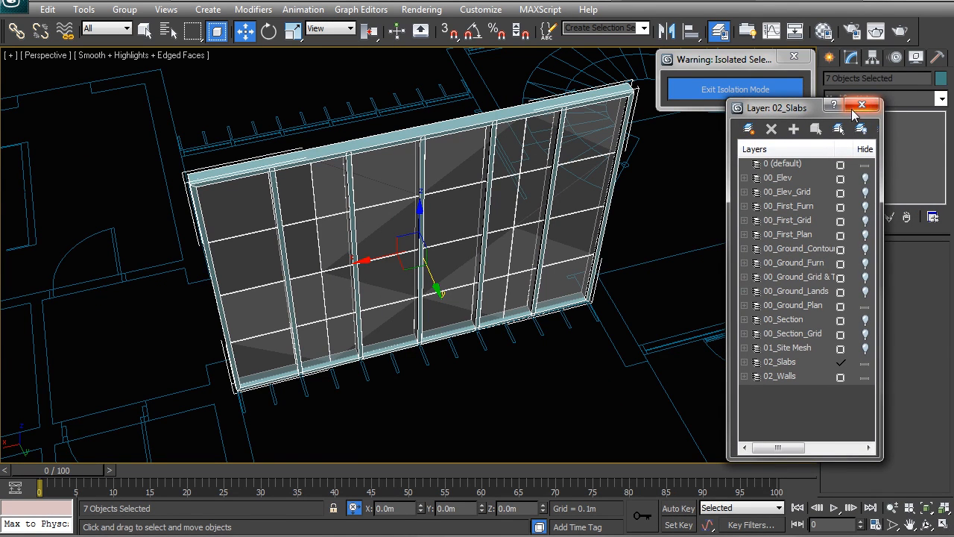
{"action": "left_click", "coordinate": [862, 108]}
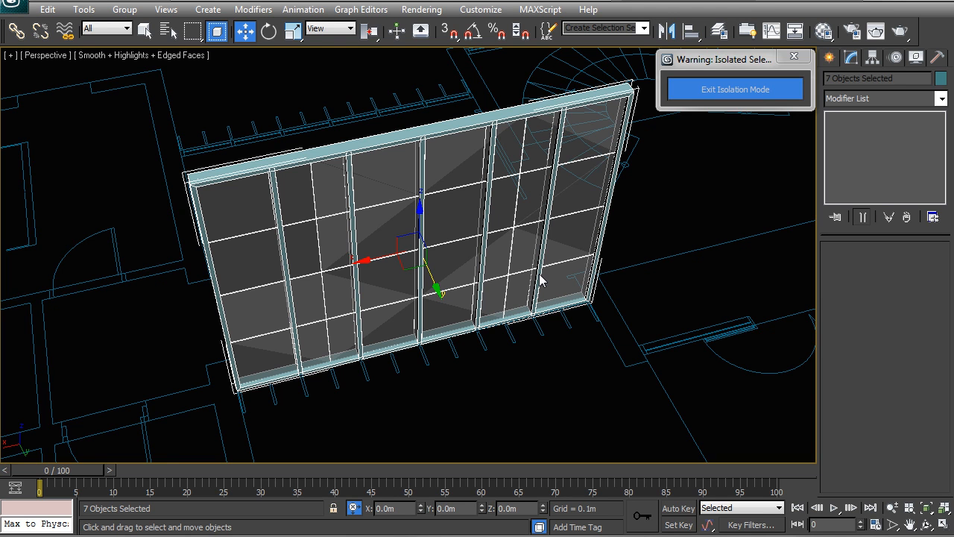
Step: Select the central vertical mullion of the partition and set its sweep section width to 0.03 m
{"action": "left_click", "coordinate": [555, 392]}
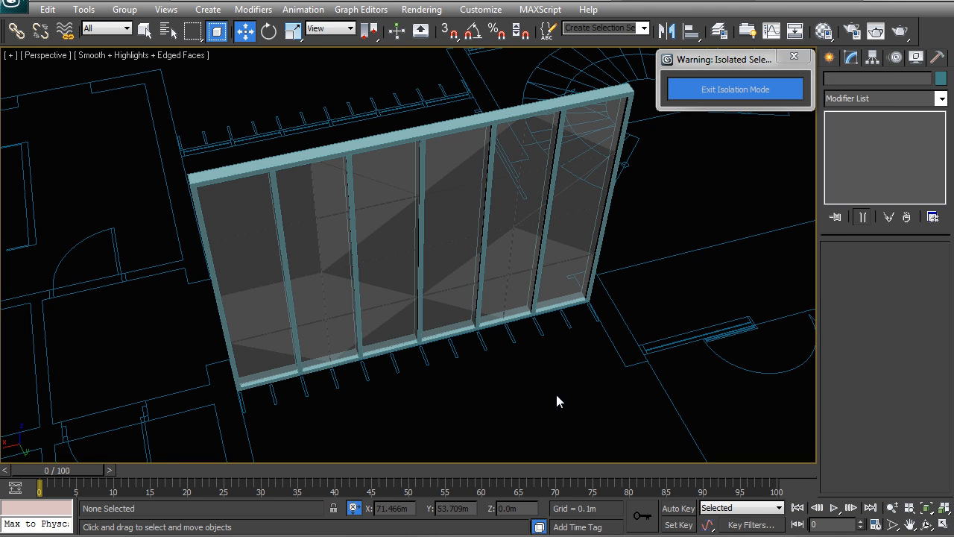
{"action": "left_click", "coordinate": [419, 309]}
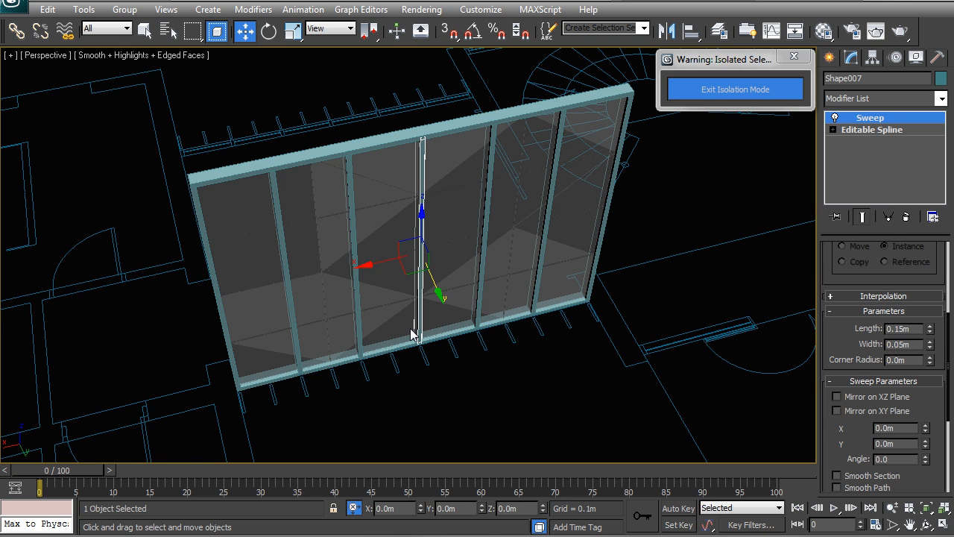
{"action": "middle_click_drag", "start_coordinate": [444, 351], "coordinate": [347, 351]}
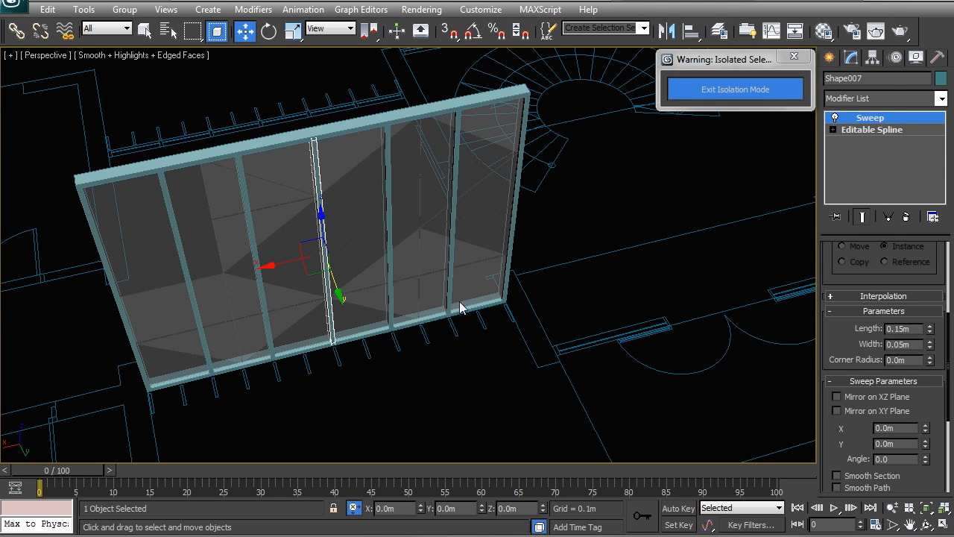
{"action": "middle_click_drag", "start_coordinate": [339, 301], "coordinate": [425, 257], "text": "alt"}
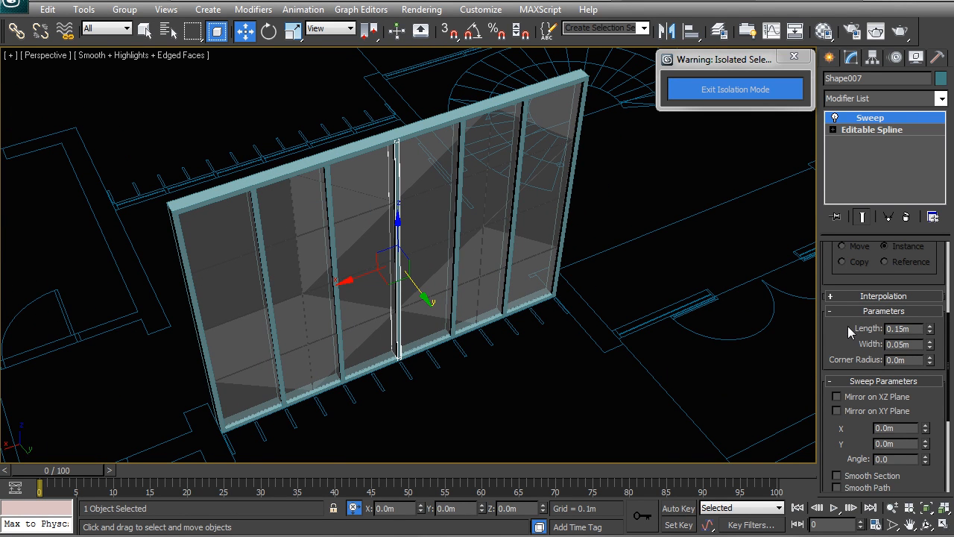
{"action": "double_click", "coordinate": [910, 344]}
{"action": "type", "text": "0.03"}
{"action": "key", "text": "Return"}
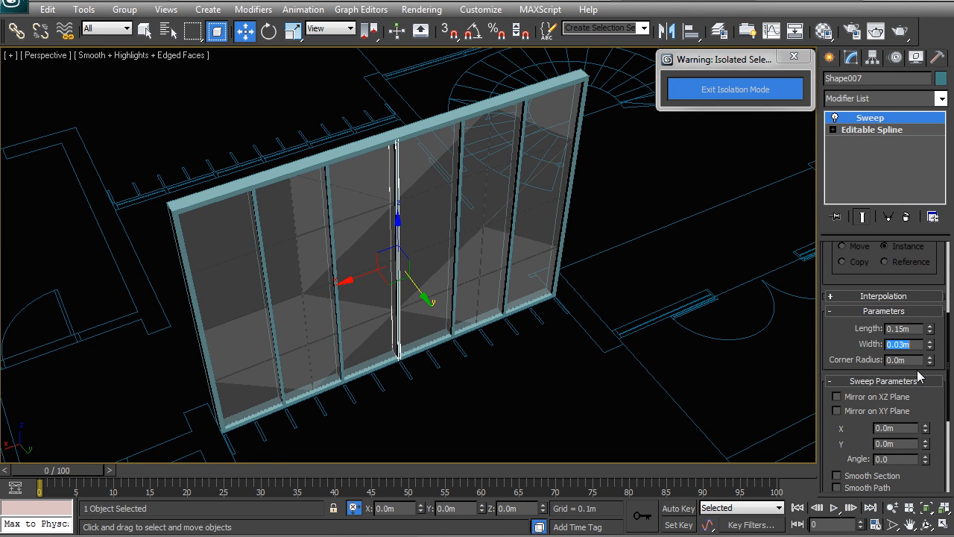
Step: Examine in wireframe where the mullion meets the bottom frame rail and check the rail's sweep section dimensions
{"action": "middle_click_drag", "start_coordinate": [390, 298], "coordinate": [408, 260], "text": "alt"}
{"action": "key", "text": "F3"}
{"action": "middle_click_drag", "start_coordinate": [400, 338], "coordinate": [516, 335], "text": "alt"}
{"action": "scroll", "coordinate": [461, 358], "scroll_direction": "up", "scroll_amount": 4}
{"action": "scroll", "coordinate": [409, 263], "scroll_direction": "up", "scroll_amount": 3}
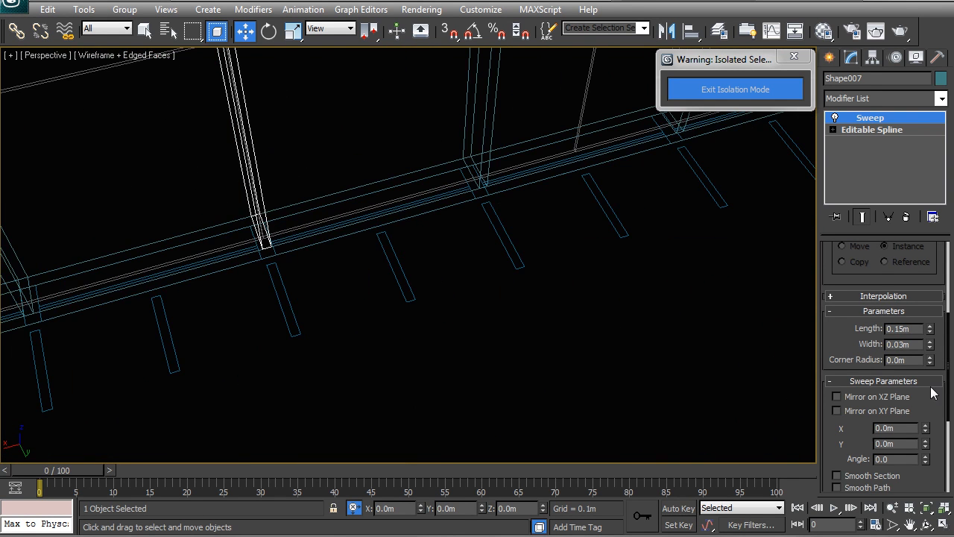
{"action": "left_click_drag", "start_coordinate": [931, 345], "coordinate": [903, 248]}
{"action": "right_click", "coordinate": [904, 248]}
{"action": "middle_click_drag", "start_coordinate": [385, 338], "coordinate": [403, 341]}
{"action": "left_click", "coordinate": [409, 340]}
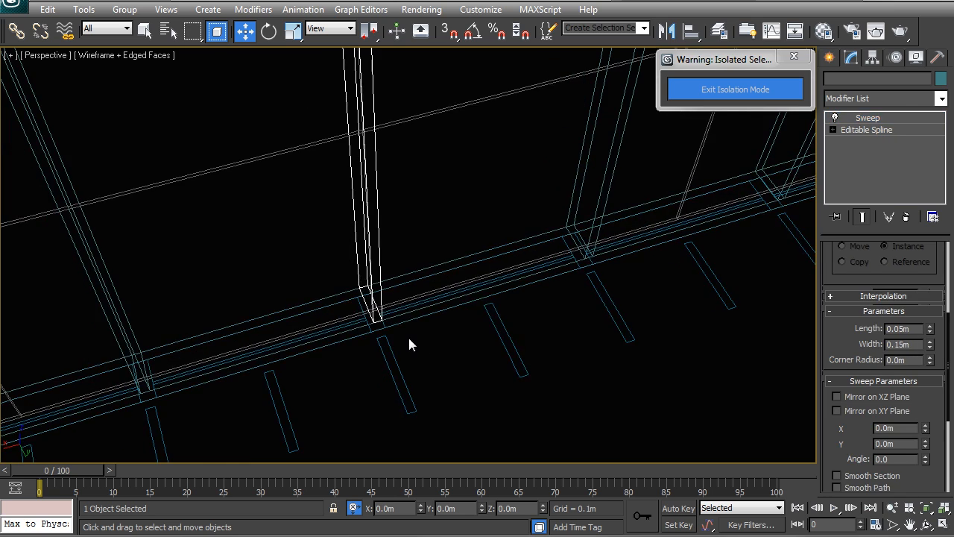
{"action": "scroll", "coordinate": [409, 339], "scroll_direction": "down", "scroll_amount": 5}
{"action": "middle_click_drag", "start_coordinate": [455, 323], "coordinate": [515, 348]}
{"action": "scroll", "coordinate": [373, 274], "scroll_direction": "down", "scroll_amount": 3}
{"action": "middle_click_drag", "start_coordinate": [368, 270], "coordinate": [409, 264], "text": "alt"}
{"action": "key", "text": "F3"}
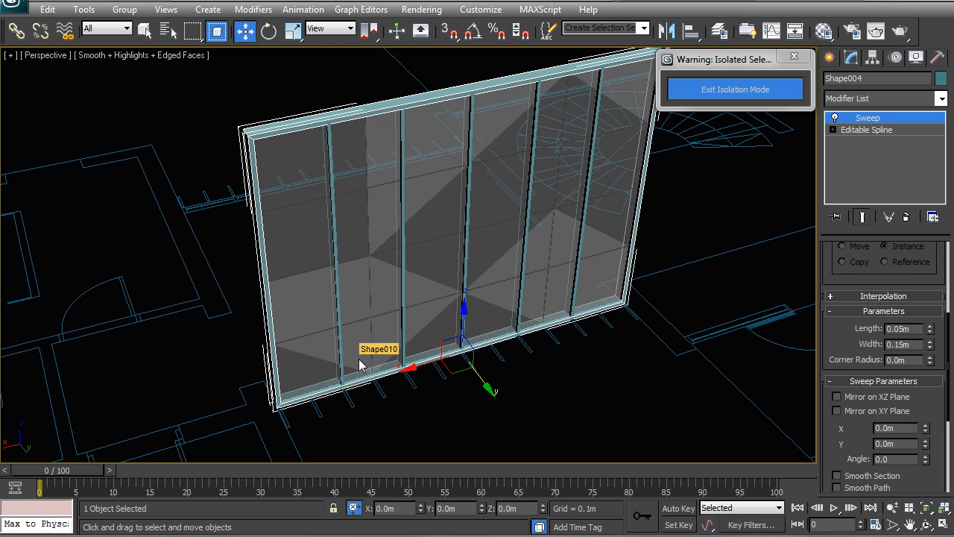
Step: Exit isolation mode and orbit and zoom around the building to review the partitions within the whole scene
{"action": "middle_click_drag", "start_coordinate": [499, 386], "coordinate": [391, 391]}
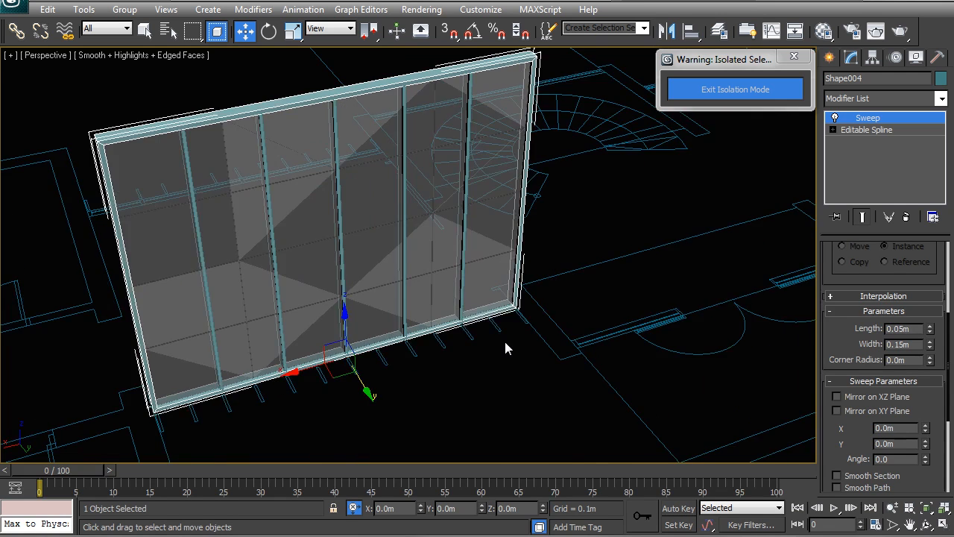
{"action": "scroll", "coordinate": [505, 342], "scroll_direction": "down", "scroll_amount": 4}
{"action": "middle_click_drag", "start_coordinate": [504, 341], "coordinate": [372, 367]}
{"action": "left_click", "coordinate": [715, 89]}
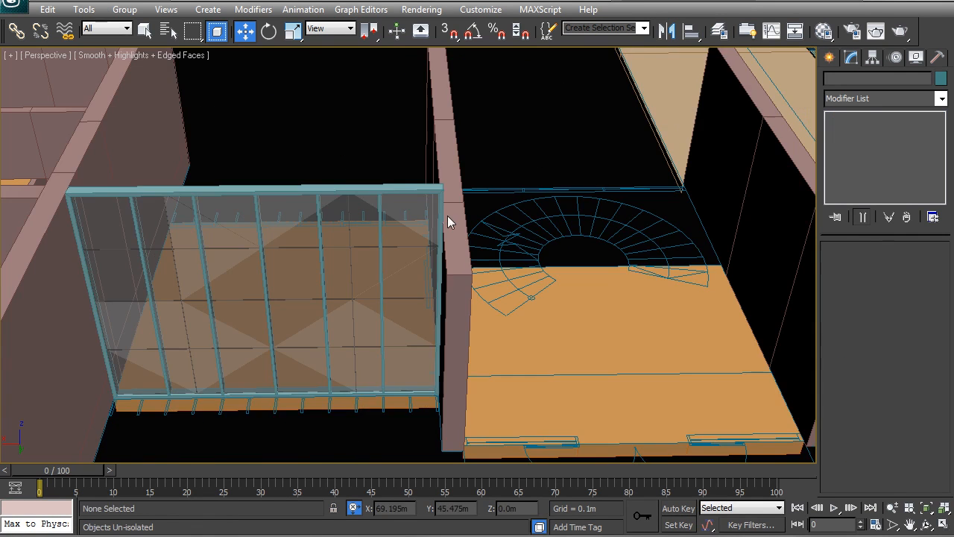
{"action": "left_click", "coordinate": [431, 300]}
{"action": "key", "text": "z"}
{"action": "middle_click_drag", "start_coordinate": [426, 298], "coordinate": [184, 291], "text": "alt"}
{"action": "scroll", "coordinate": [568, 247], "scroll_direction": "down", "scroll_amount": 6}
{"action": "middle_click_drag", "start_coordinate": [738, 212], "coordinate": [550, 268]}
{"action": "left_click", "coordinate": [545, 321]}
{"action": "middle_click_drag", "start_coordinate": [545, 321], "coordinate": [512, 330]}
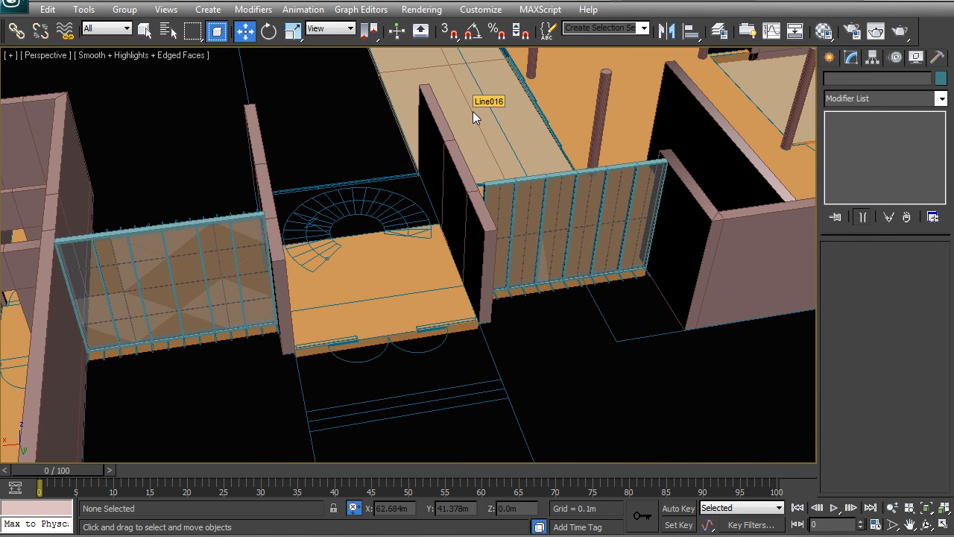
{"action": "middle_click_drag", "start_coordinate": [491, 250], "coordinate": [561, 232], "text": "alt"}
{"action": "middle_click_drag", "start_coordinate": [468, 231], "coordinate": [246, 285], "text": "alt"}
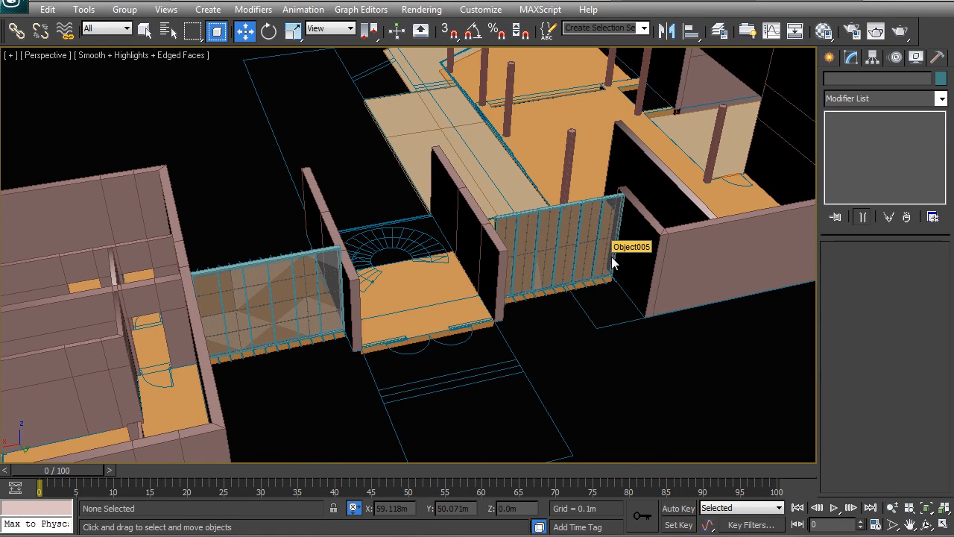
{"action": "middle_click_drag", "start_coordinate": [465, 302], "coordinate": [434, 240]}
{"action": "scroll", "coordinate": [434, 240], "scroll_direction": "up", "scroll_amount": 4}
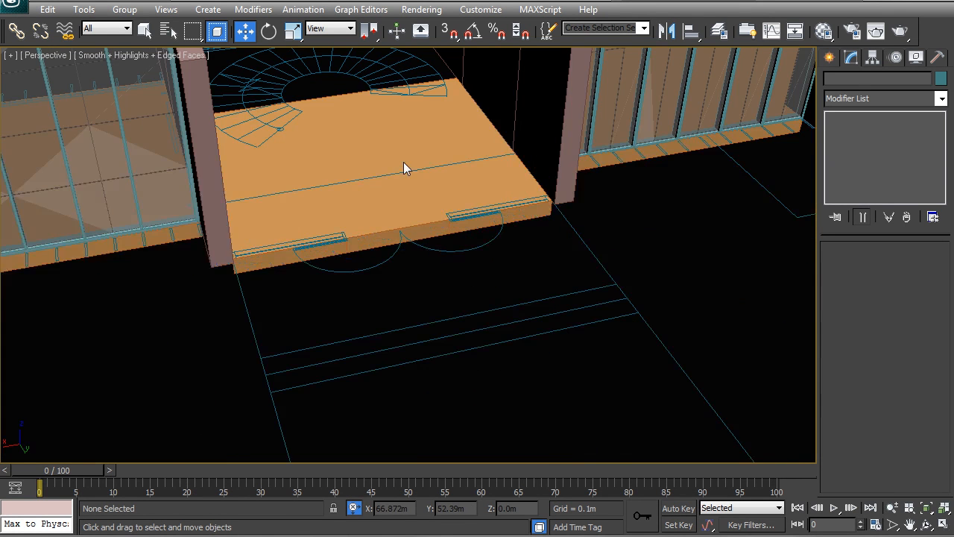
{"action": "middle_click_drag", "start_coordinate": [403, 161], "coordinate": [426, 272]}
{"action": "scroll", "coordinate": [425, 272], "scroll_direction": "down", "scroll_amount": 2}
{"action": "middle_click_drag", "start_coordinate": [387, 226], "coordinate": [387, 304]}
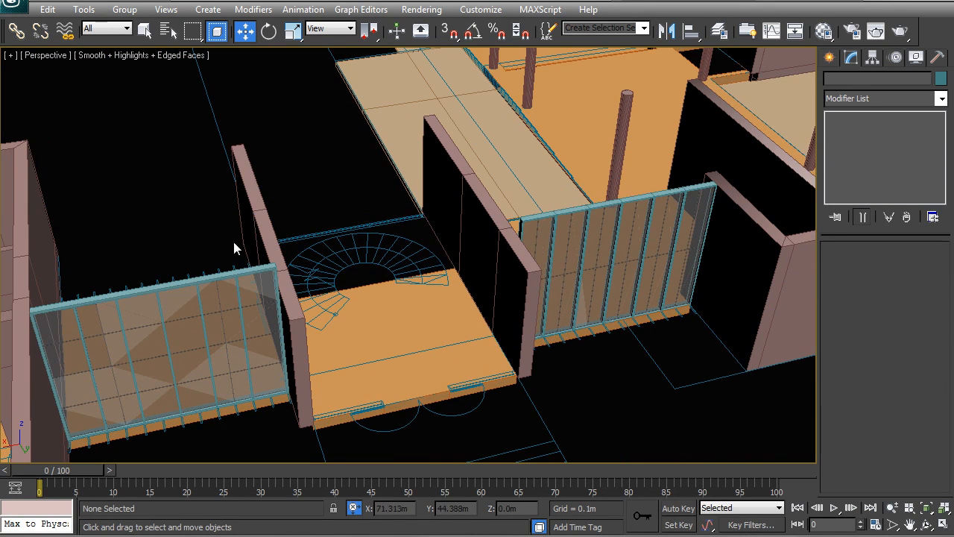
{"action": "middle_click_drag", "start_coordinate": [449, 284], "coordinate": [449, 286], "text": "alt"}
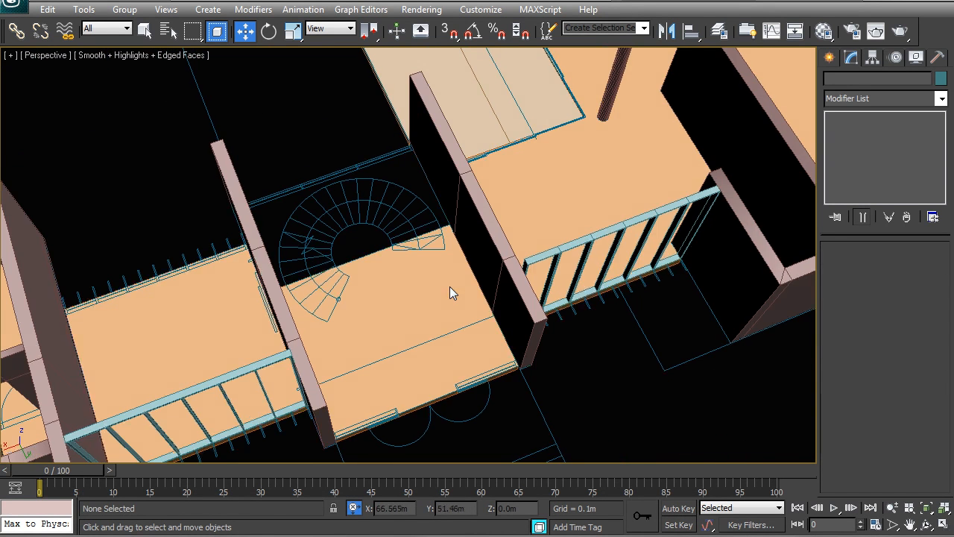
{"action": "scroll", "coordinate": [254, 275], "scroll_direction": "down", "scroll_amount": 2}
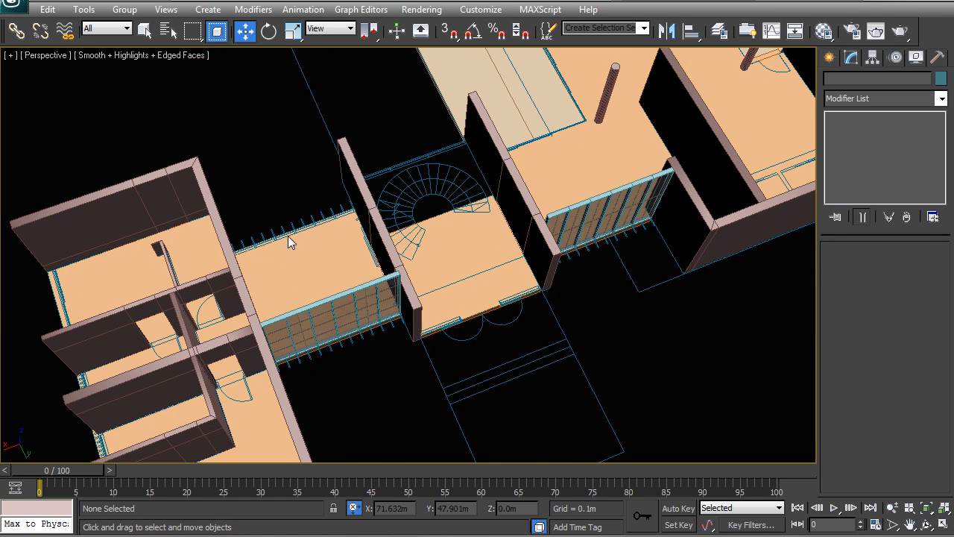
{"action": "middle_click_drag", "start_coordinate": [394, 211], "coordinate": [332, 213]}
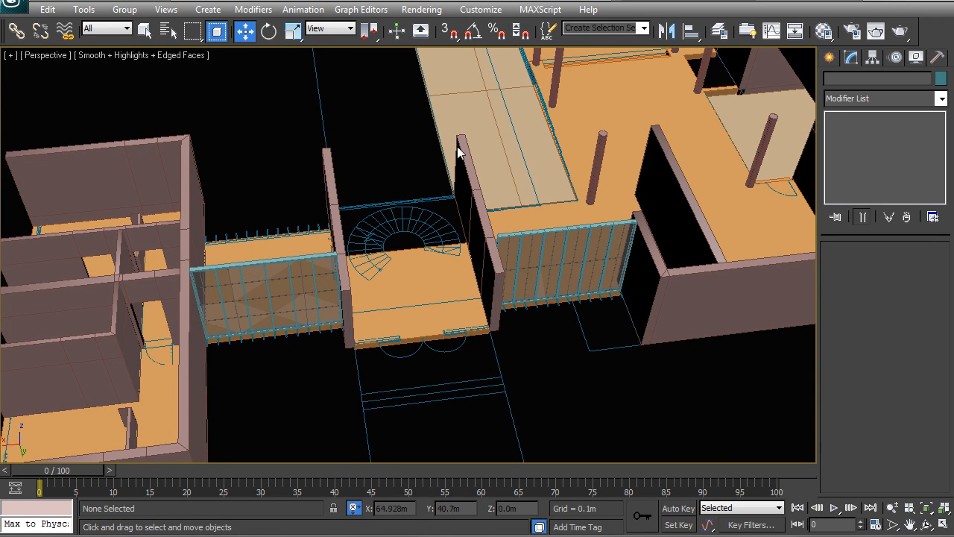
{"action": "middle_click_drag", "start_coordinate": [440, 301], "coordinate": [425, 281]}
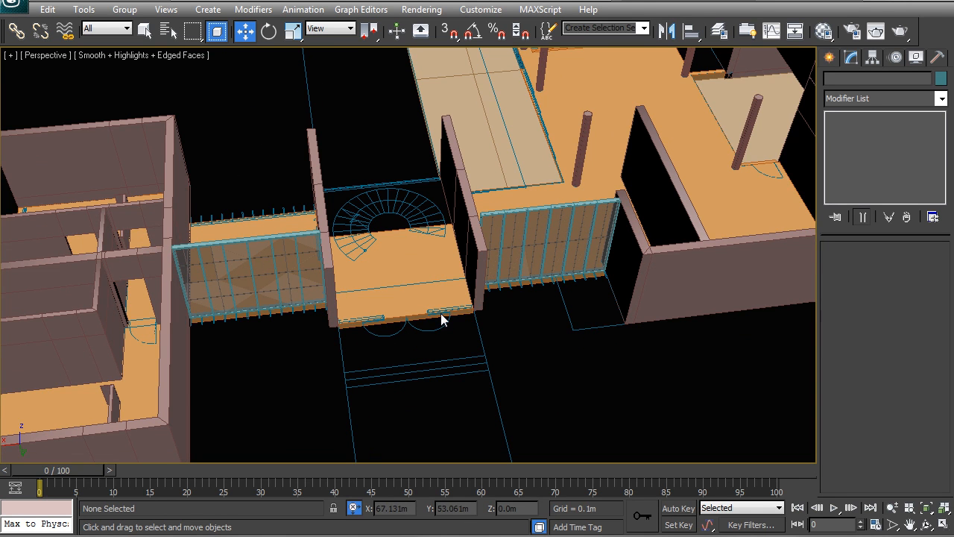
{"action": "scroll", "coordinate": [518, 260], "scroll_direction": "down", "scroll_amount": 2}
{"action": "middle_click_drag", "start_coordinate": [514, 276], "coordinate": [442, 276], "text": "alt"}
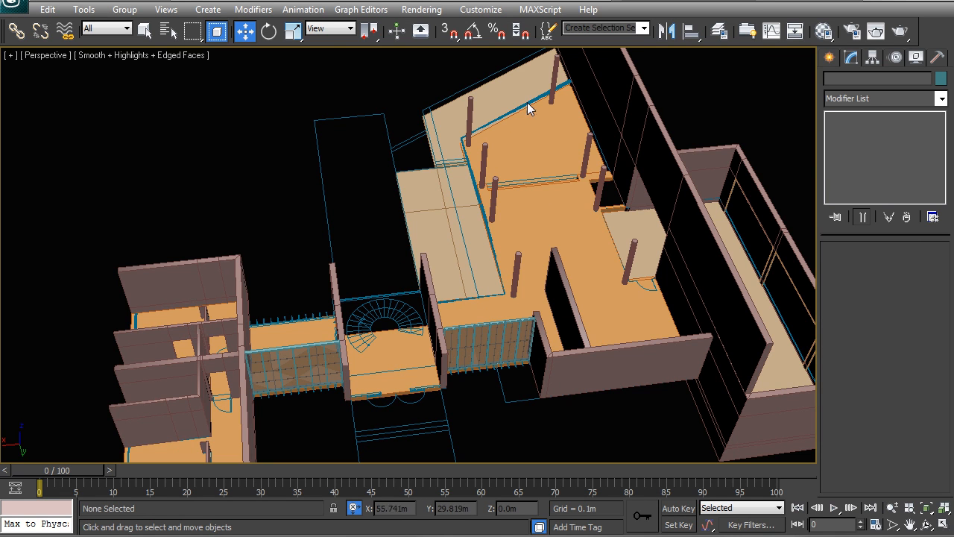
{"action": "middle_click_drag", "start_coordinate": [362, 311], "coordinate": [539, 281], "text": "alt"}
{"action": "middle_click_drag", "start_coordinate": [462, 226], "coordinate": [671, 170]}
{"action": "middle_click_drag", "start_coordinate": [437, 259], "coordinate": [378, 271], "text": "alt"}
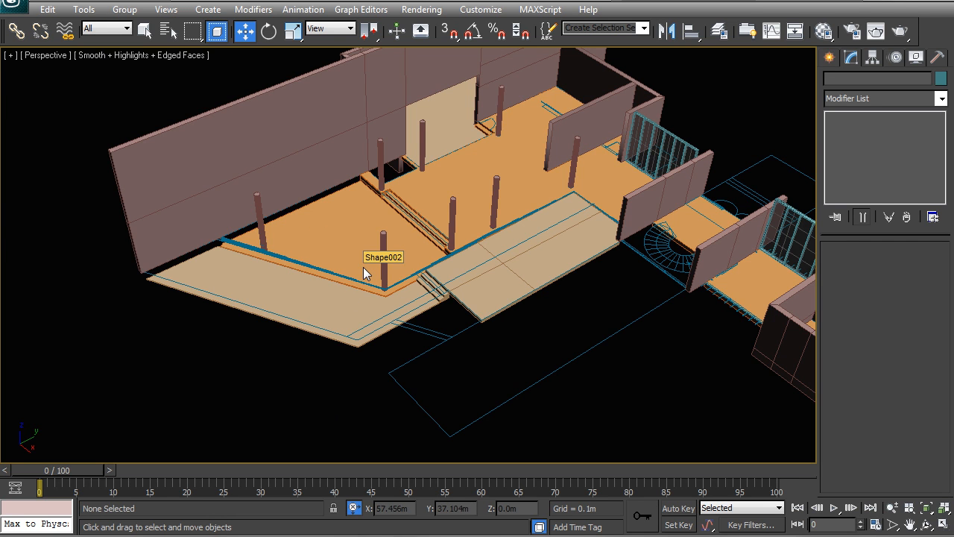
{"action": "middle_click_drag", "start_coordinate": [382, 283], "coordinate": [419, 243], "text": "alt"}
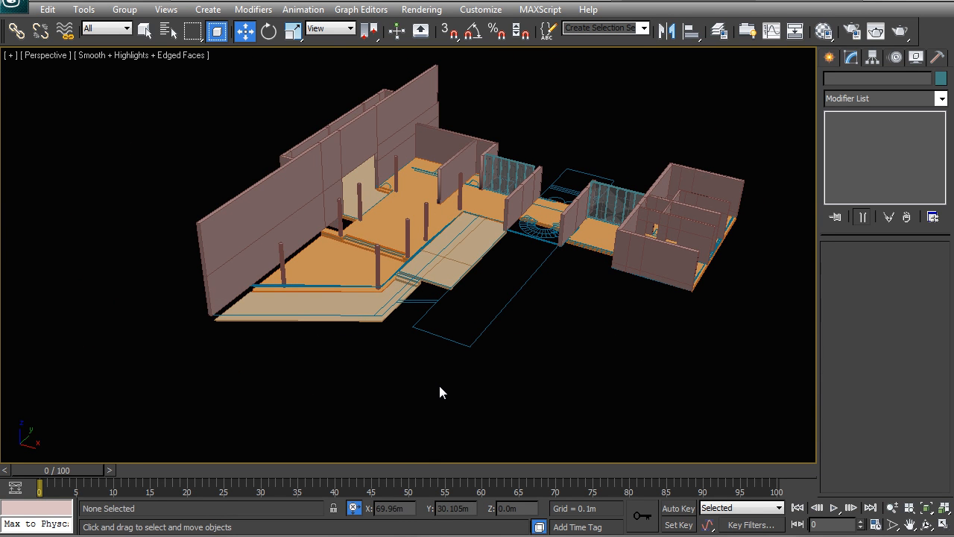
{"action": "middle_click_drag", "start_coordinate": [453, 318], "coordinate": [432, 305], "text": "alt"}
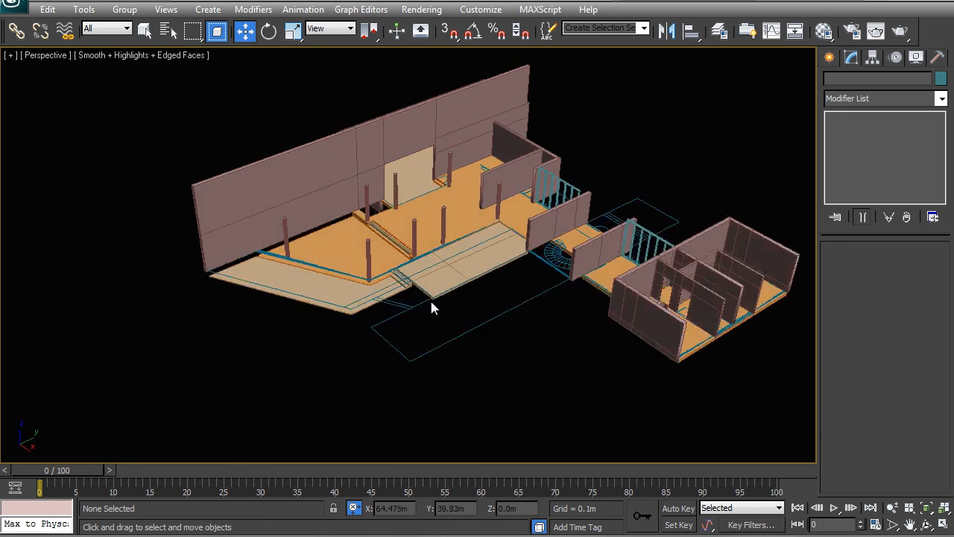
{"action": "scroll", "coordinate": [433, 305], "scroll_direction": "up", "scroll_amount": 8}
{"action": "middle_click_drag", "start_coordinate": [539, 209], "coordinate": [652, 293], "text": "alt"}
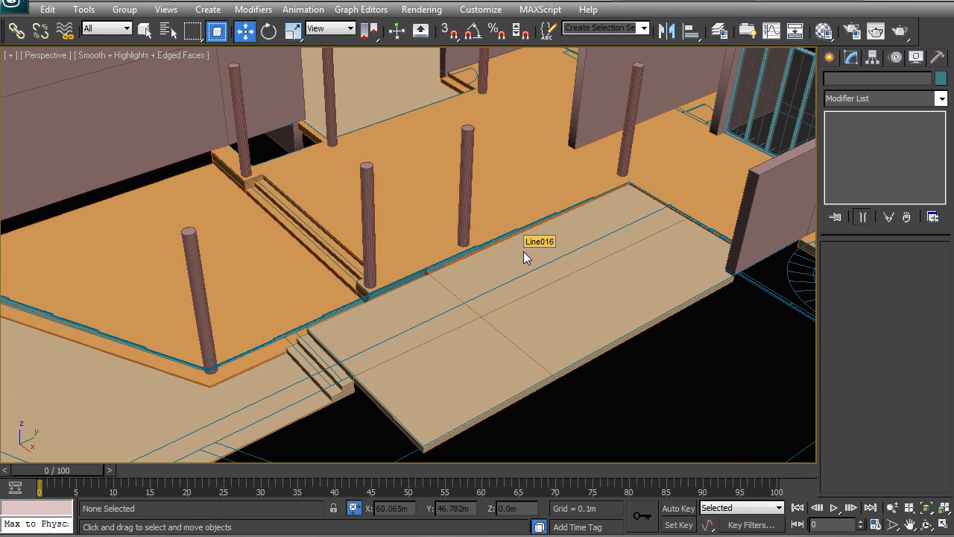
{"action": "scroll", "coordinate": [406, 275], "scroll_direction": "down", "scroll_amount": 5}
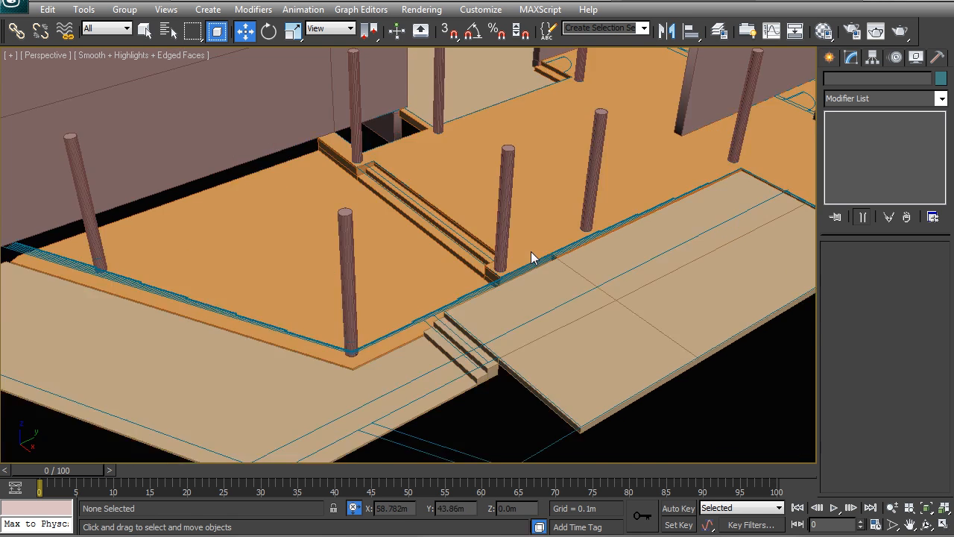
{"action": "middle_click_drag", "start_coordinate": [402, 279], "coordinate": [384, 279], "text": "alt"}
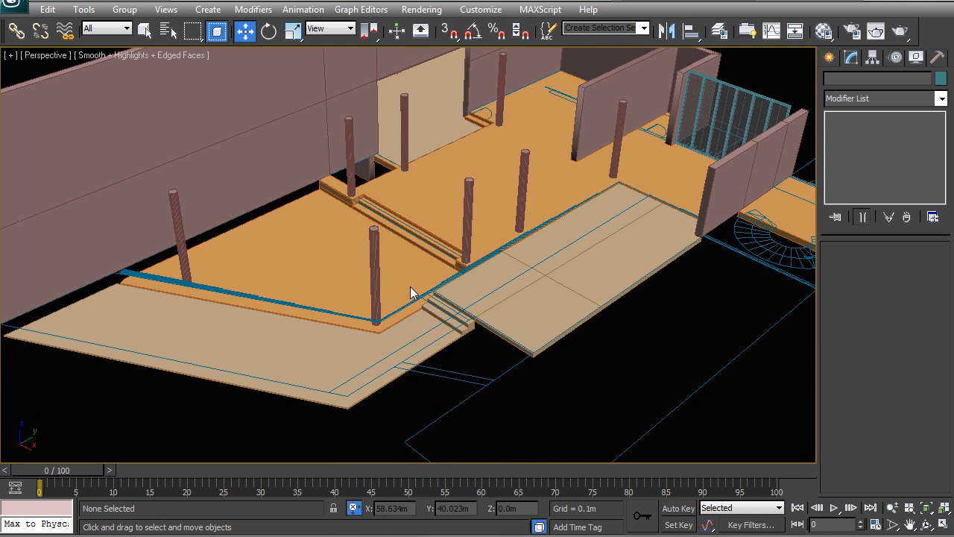